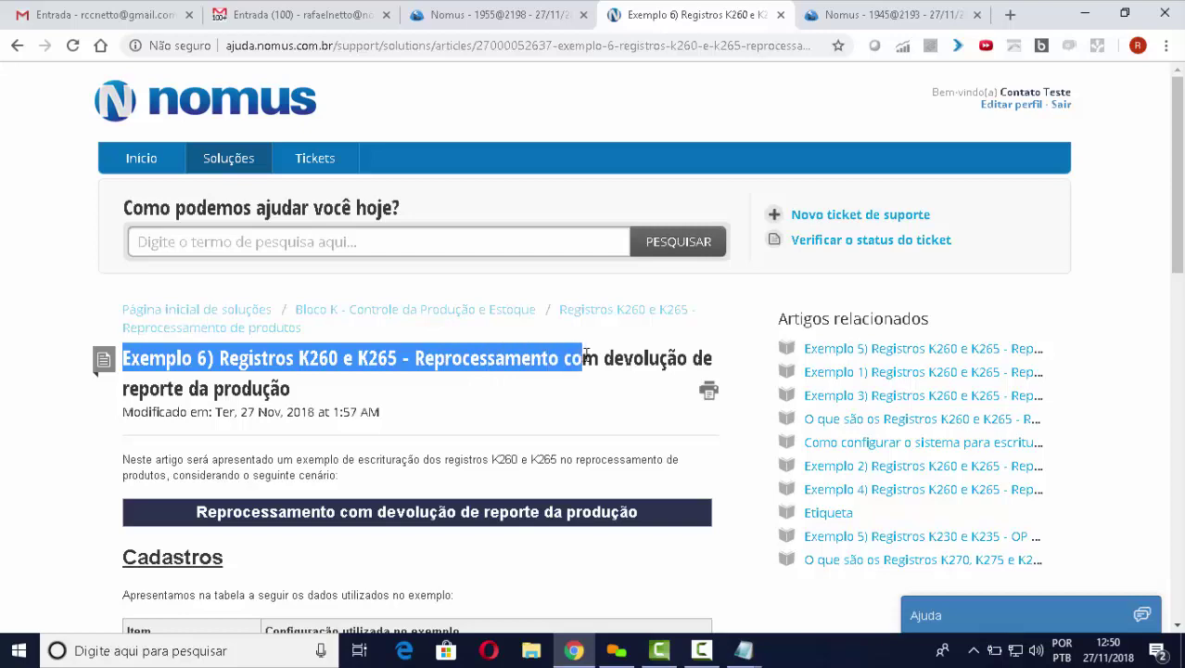
Step: Read the reprocessing article's introduction and its Cadastros table covering the reprocessed item, consumed inputs, bill of materials and order type
{"action": "left_click", "coordinate": [390, 477]}
{"action": "scroll", "coordinate": [459, 413], "scroll_direction": "down", "scroll_amount": 2}
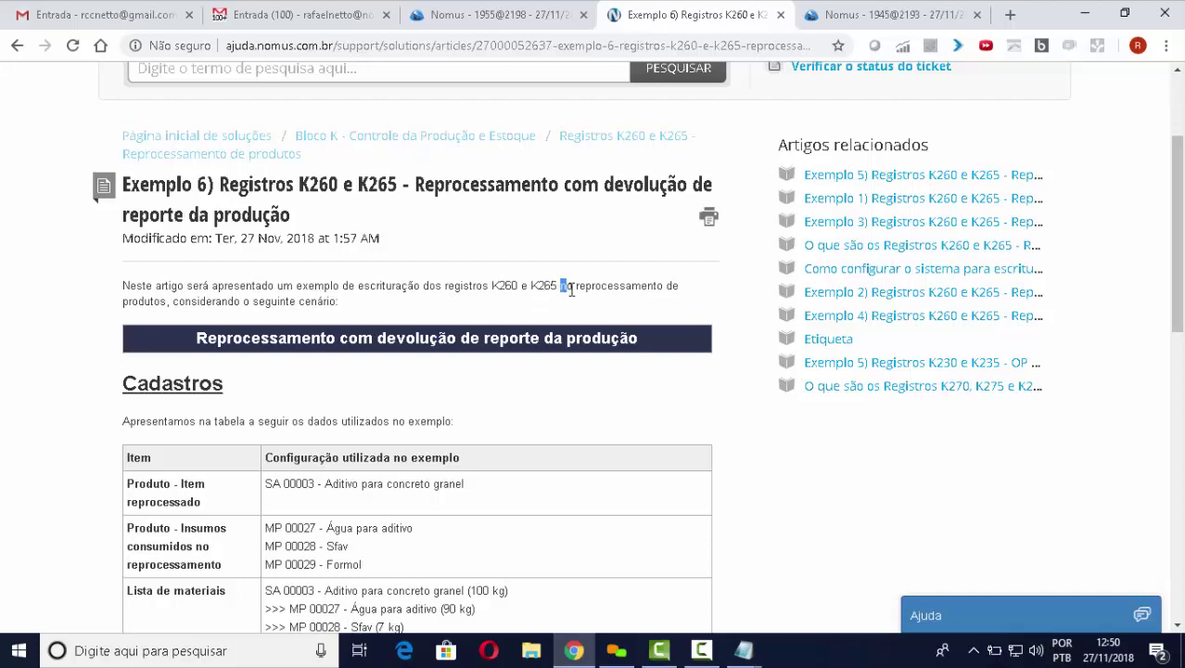
{"action": "left_click_drag", "start_coordinate": [571, 289], "coordinate": [599, 304]}
{"action": "left_click", "coordinate": [548, 395]}
{"action": "scroll", "coordinate": [543, 387], "scroll_direction": "down", "scroll_amount": 1}
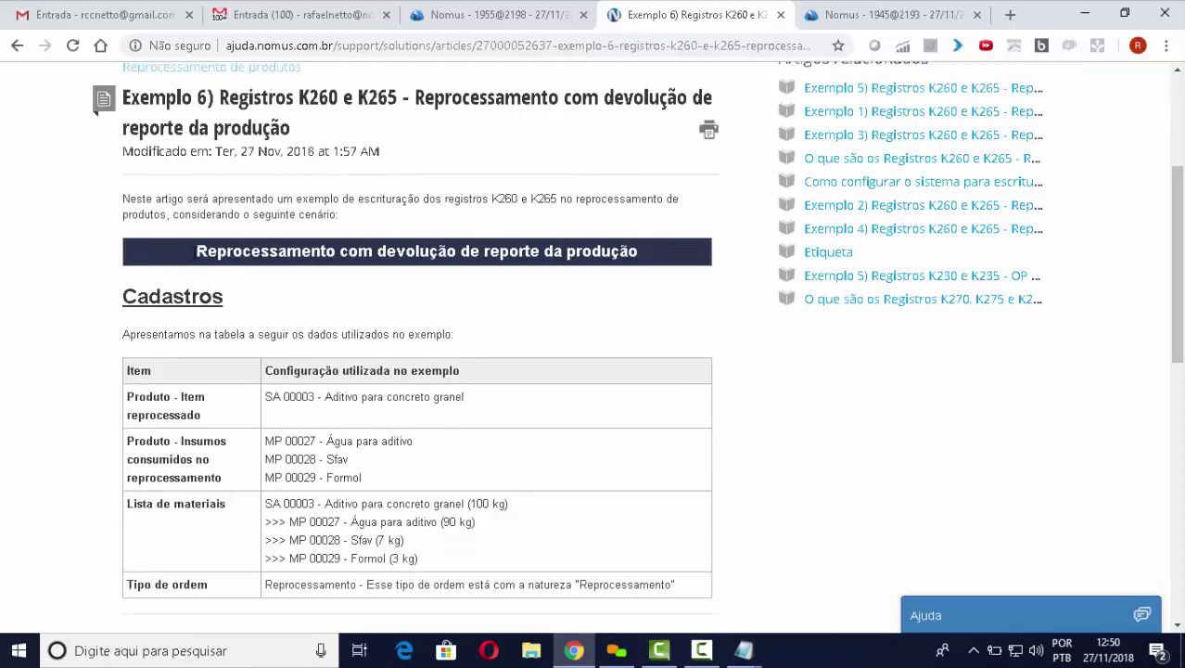
{"action": "left_click_drag", "start_coordinate": [194, 250], "coordinate": [638, 254]}
{"action": "left_click", "coordinate": [486, 312]}
{"action": "left_click_drag", "start_coordinate": [125, 297], "coordinate": [282, 308]}
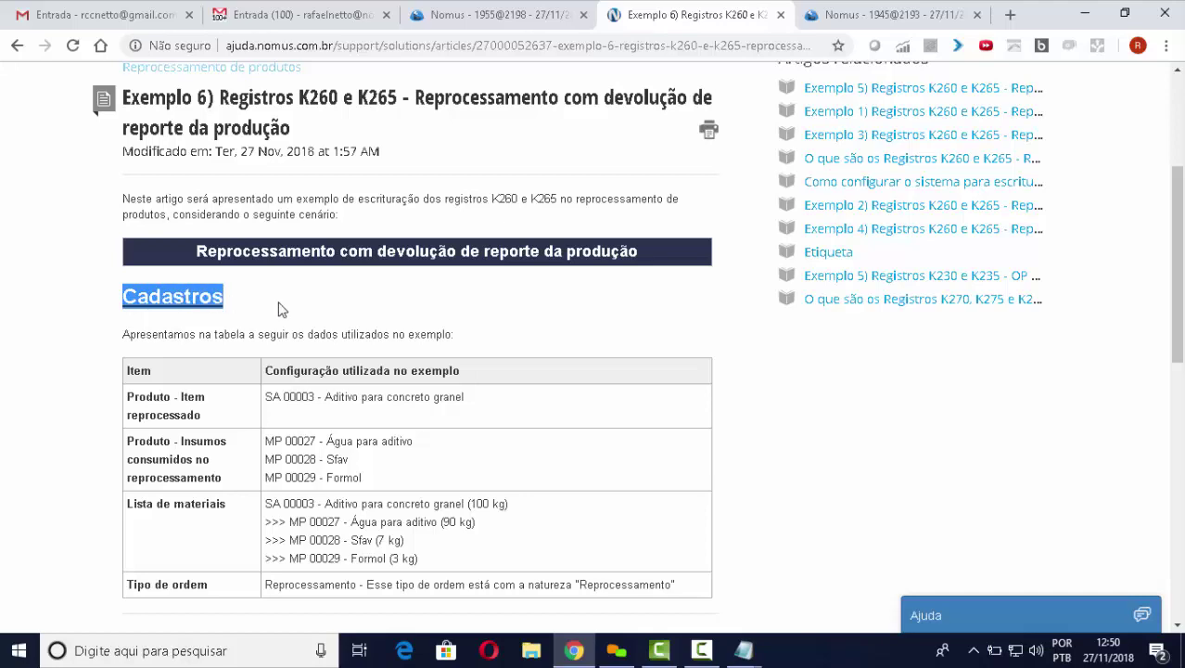
{"action": "left_click", "coordinate": [303, 308]}
{"action": "scroll", "coordinate": [303, 308], "scroll_direction": "down", "scroll_amount": 1}
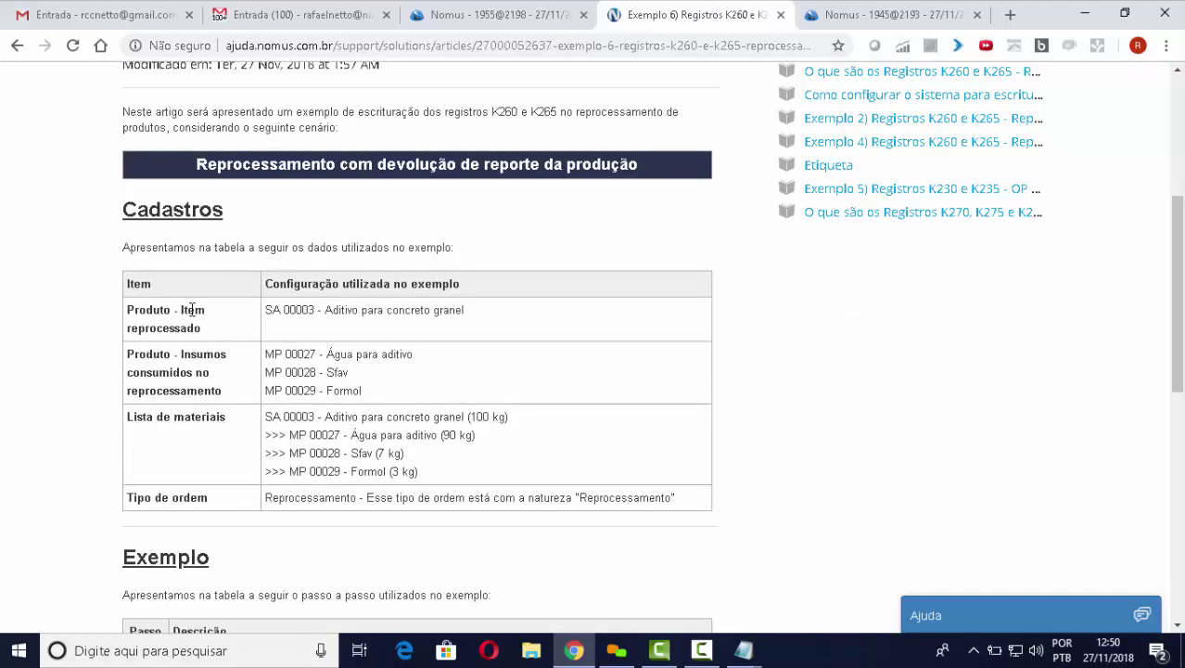
{"action": "left_click_drag", "start_coordinate": [192, 310], "coordinate": [222, 401]}
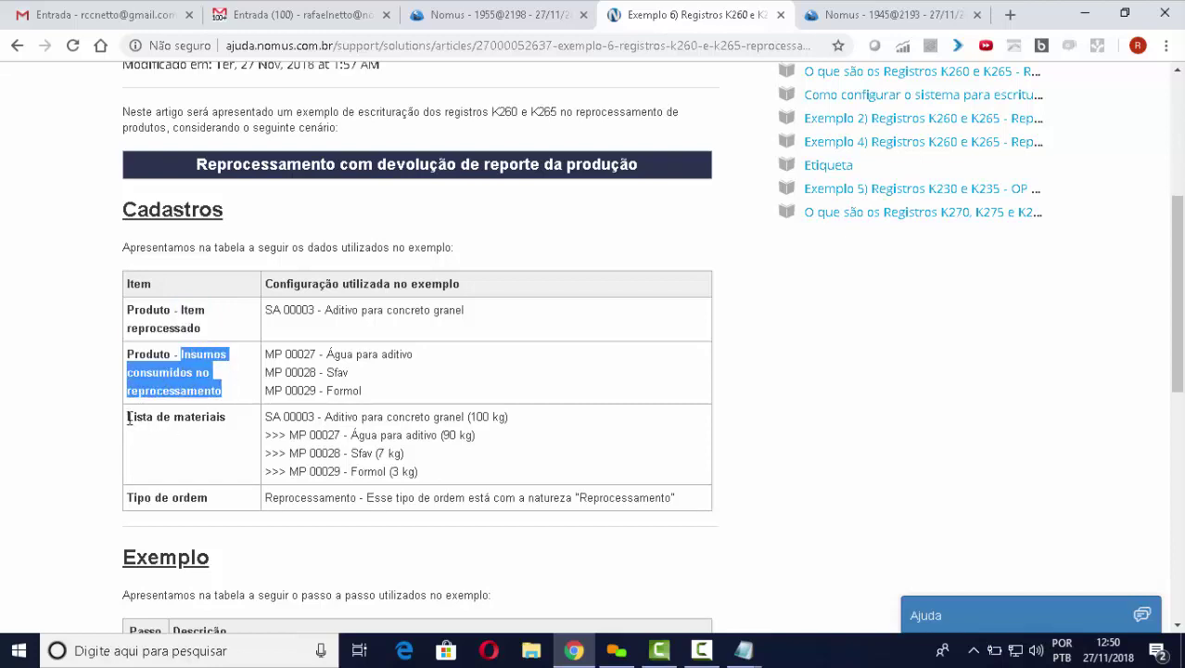
{"action": "left_click_drag", "start_coordinate": [128, 417], "coordinate": [230, 417]}
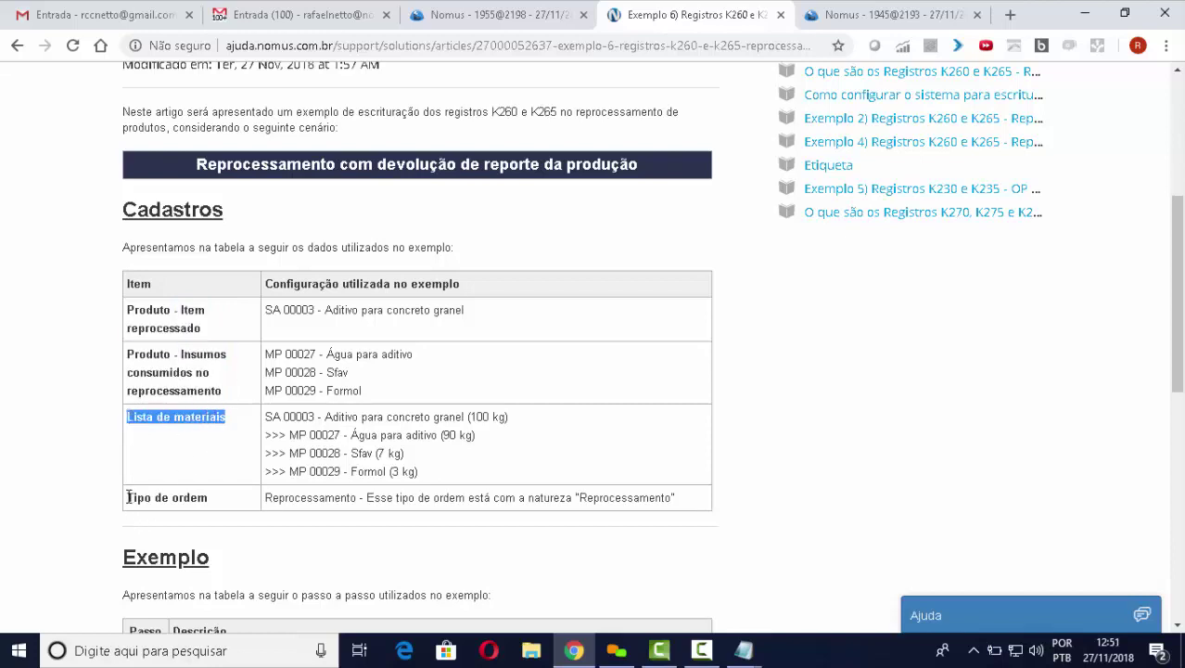
{"action": "left_click_drag", "start_coordinate": [128, 497], "coordinate": [208, 491]}
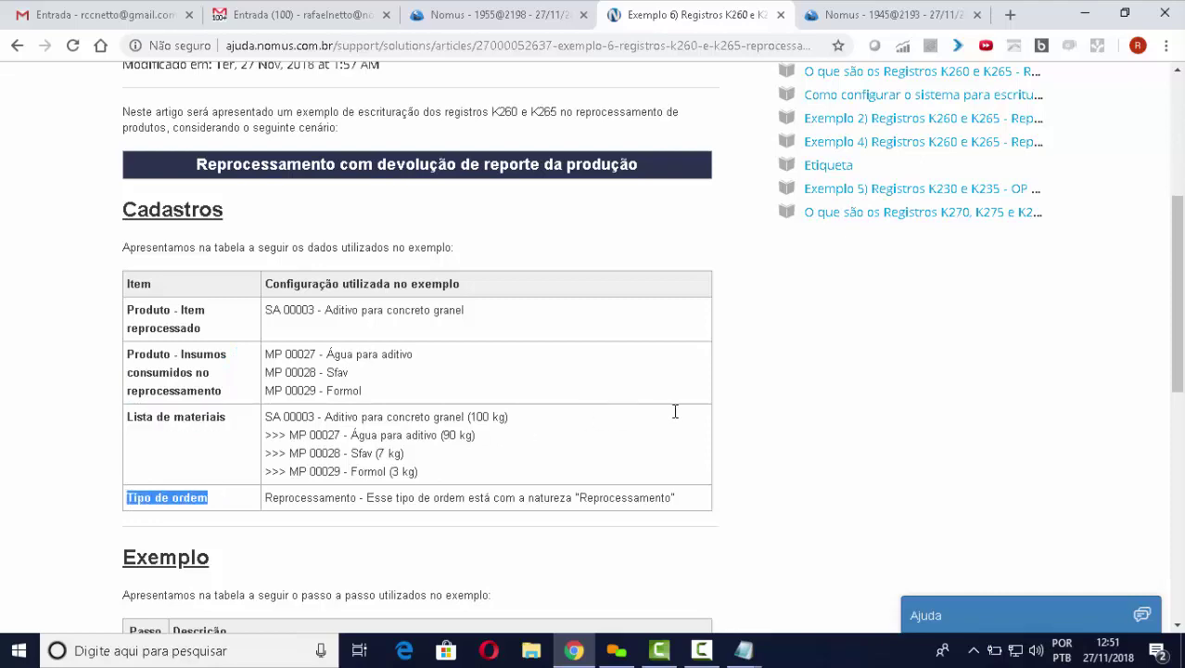
Step: Review steps 1 to 5 in the article's Exemplo table, from generating the reprocessing order to returning the production report
{"action": "scroll", "coordinate": [675, 412], "scroll_direction": "down", "scroll_amount": 4}
{"action": "scroll", "coordinate": [662, 403], "scroll_direction": "down", "scroll_amount": 1}
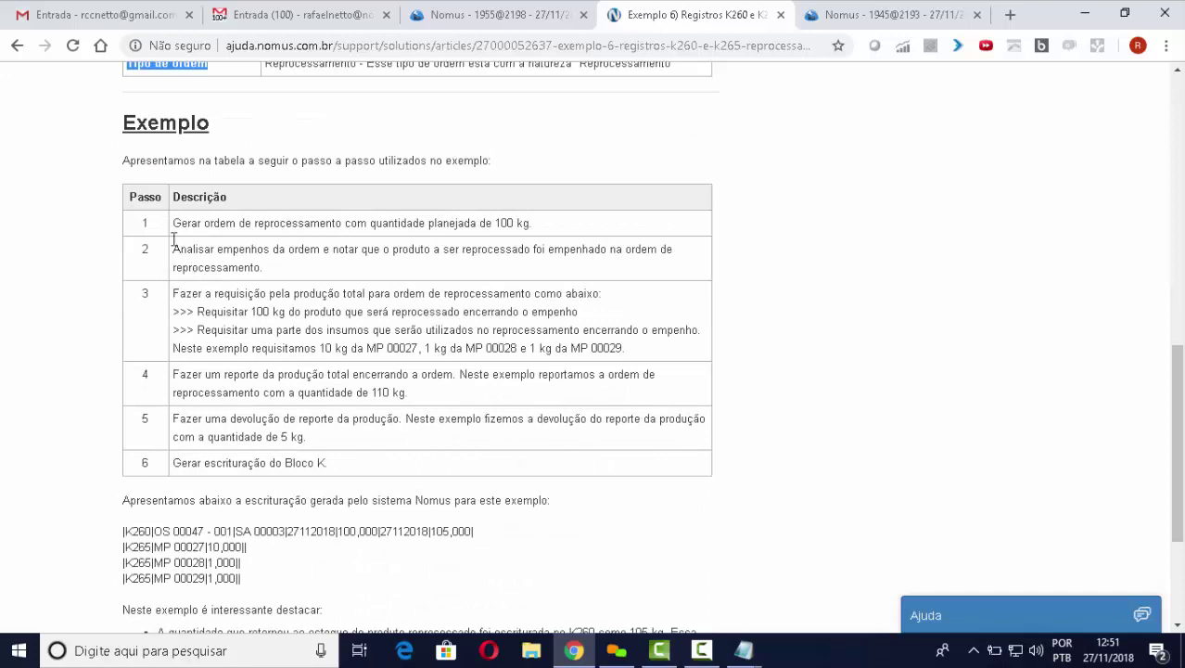
{"action": "double_click", "coordinate": [146, 224]}
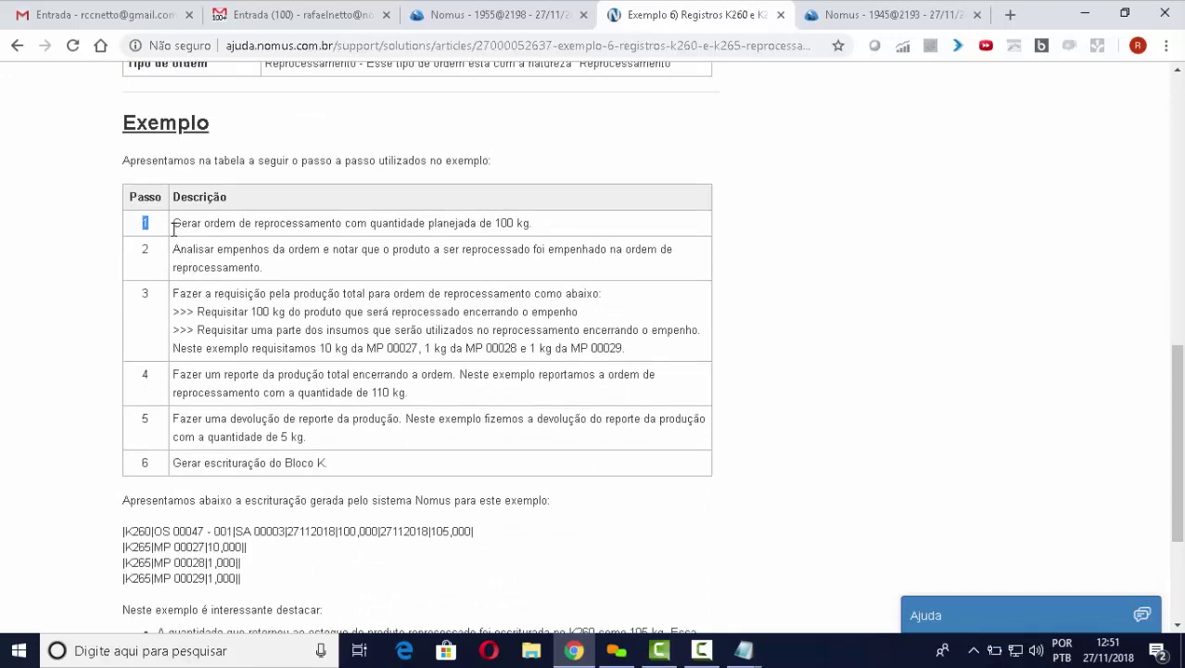
{"action": "left_click_drag", "start_coordinate": [174, 224], "coordinate": [341, 220]}
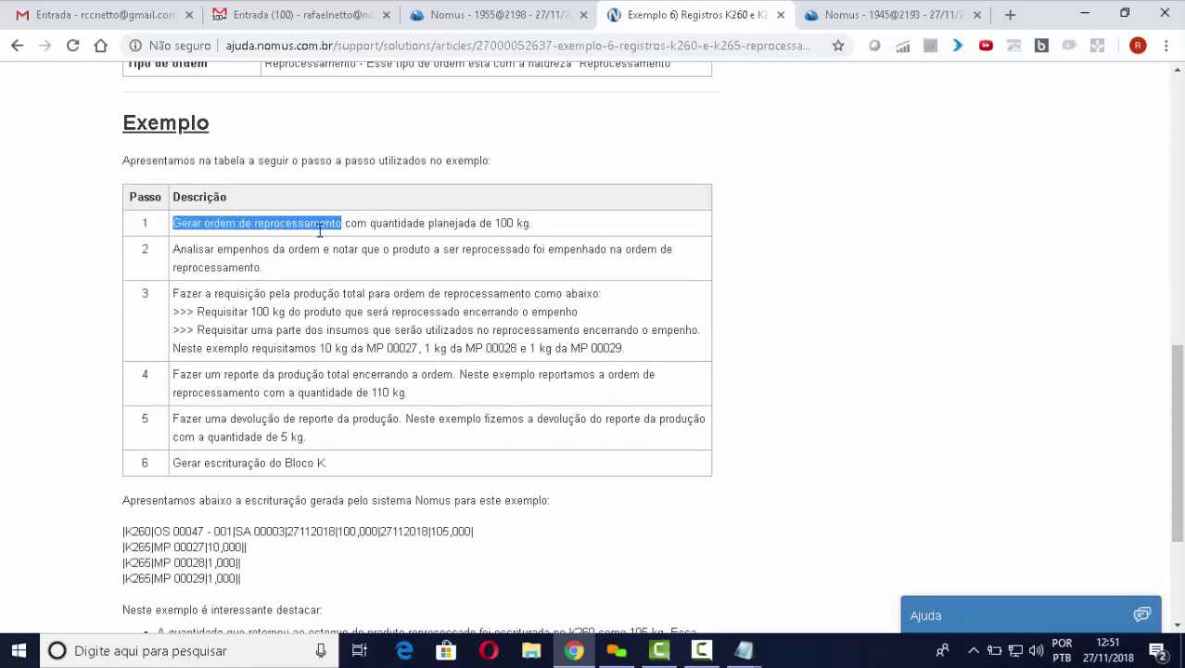
{"action": "left_click", "coordinate": [145, 248]}
{"action": "left_click_drag", "start_coordinate": [173, 248], "coordinate": [327, 244]}
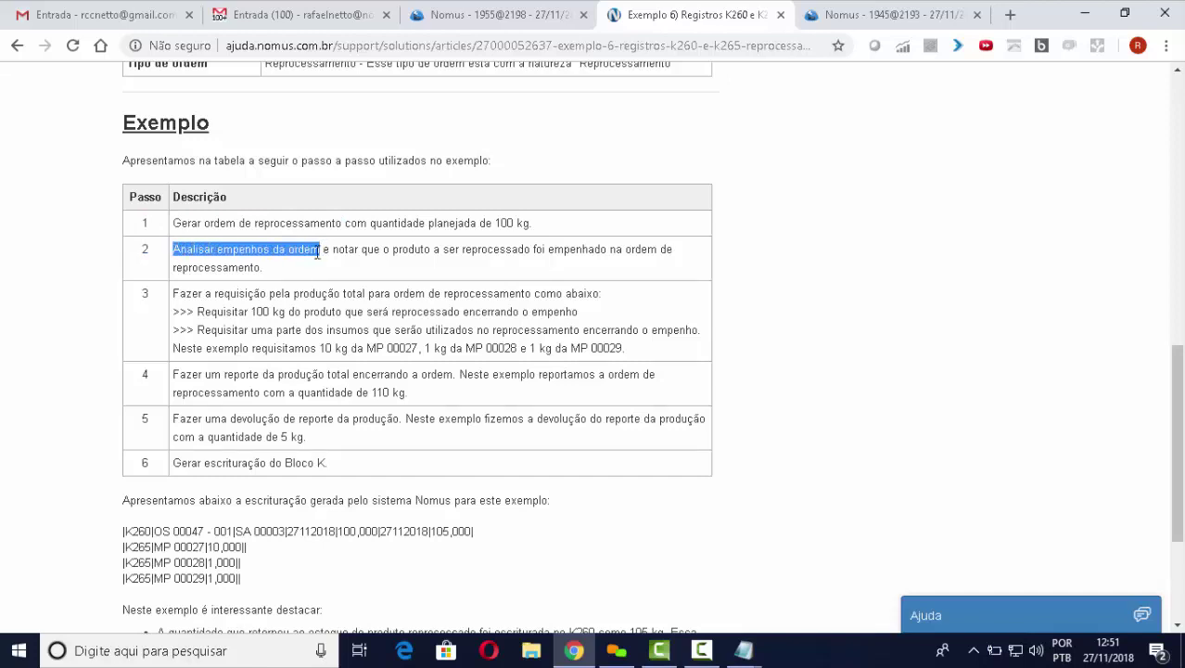
{"action": "left_click", "coordinate": [156, 293]}
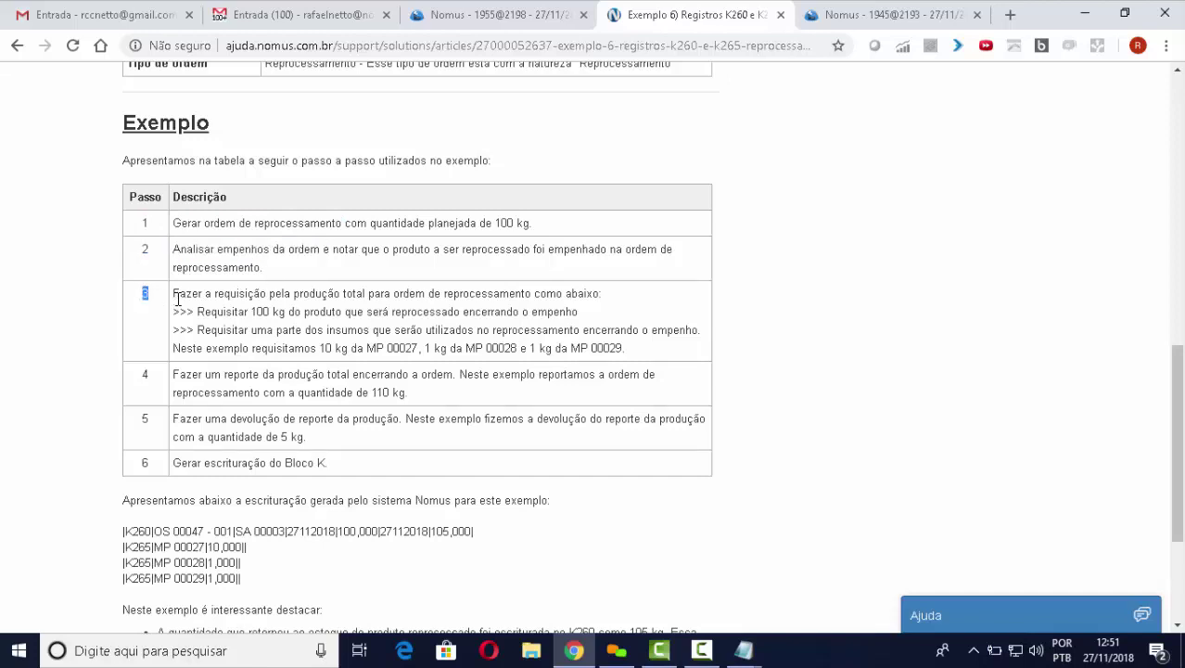
{"action": "left_click_drag", "start_coordinate": [174, 294], "coordinate": [530, 295]}
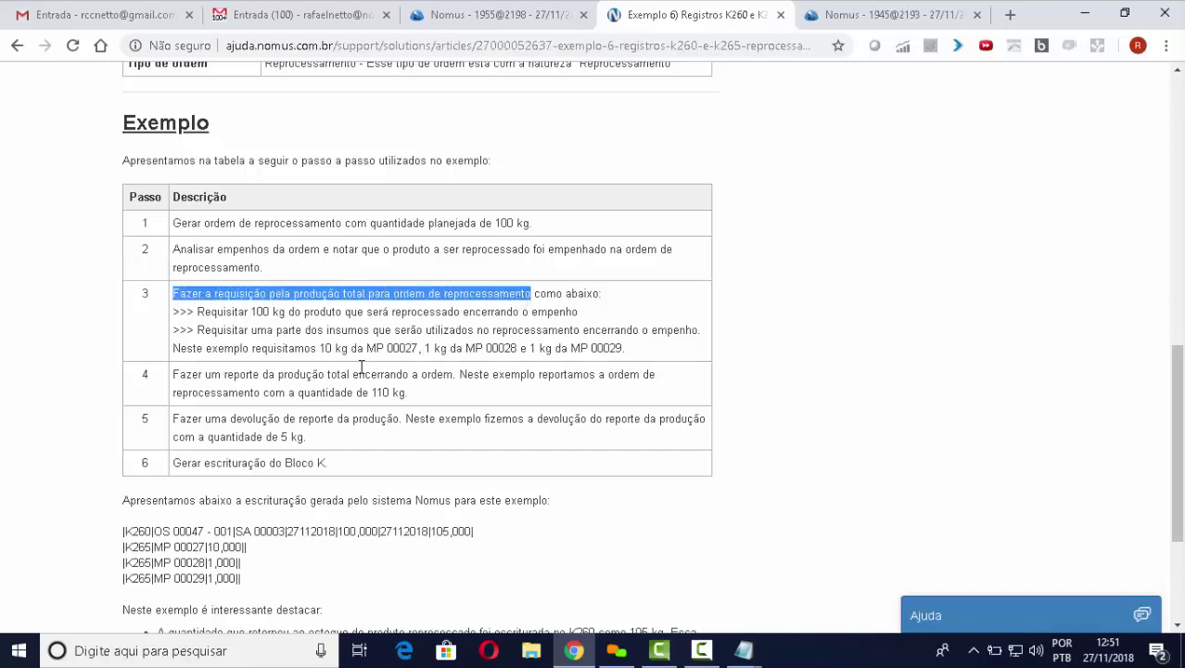
{"action": "left_click", "coordinate": [154, 374]}
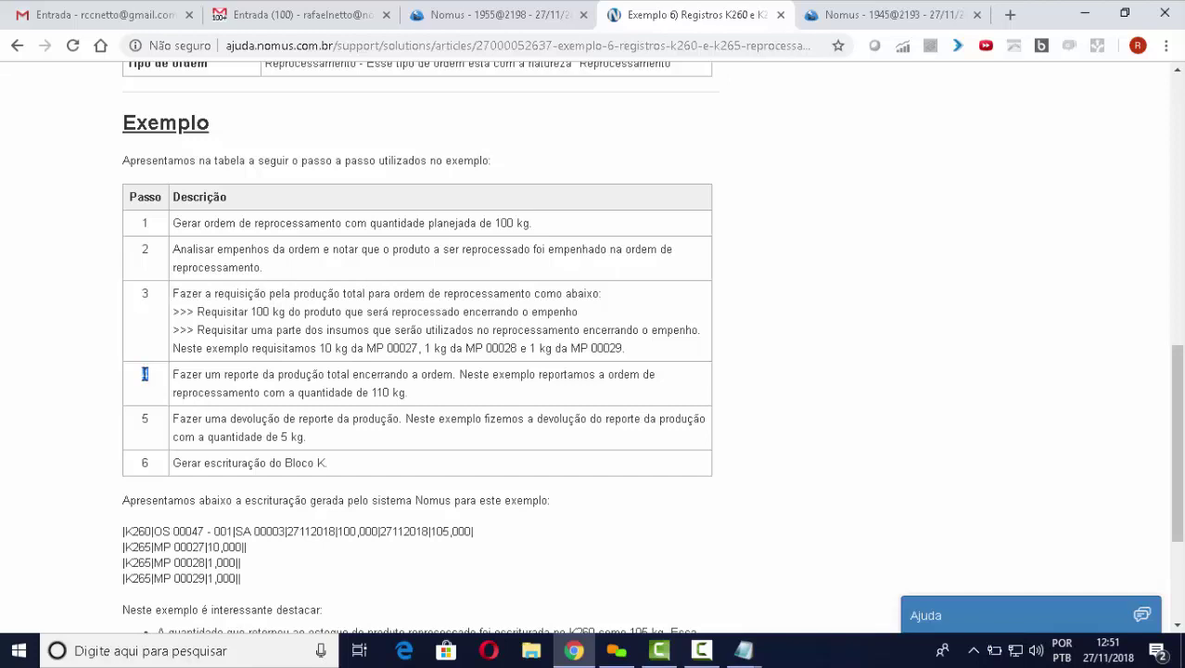
{"action": "left_click_drag", "start_coordinate": [174, 374], "coordinate": [458, 371]}
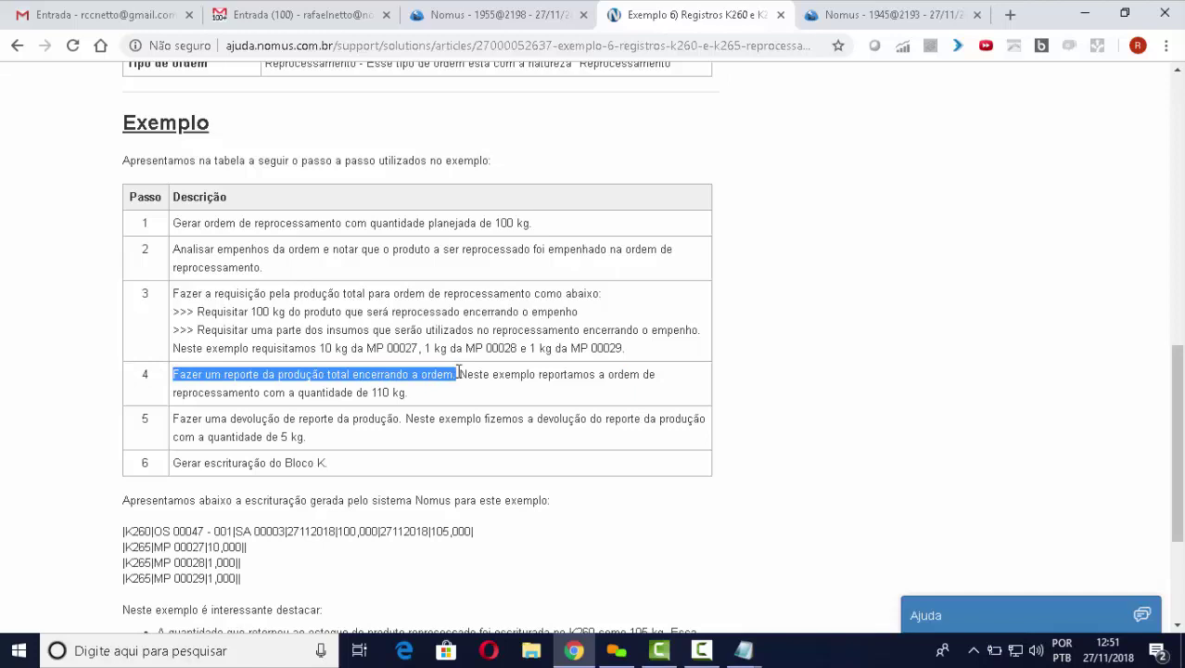
{"action": "left_click", "coordinate": [149, 418]}
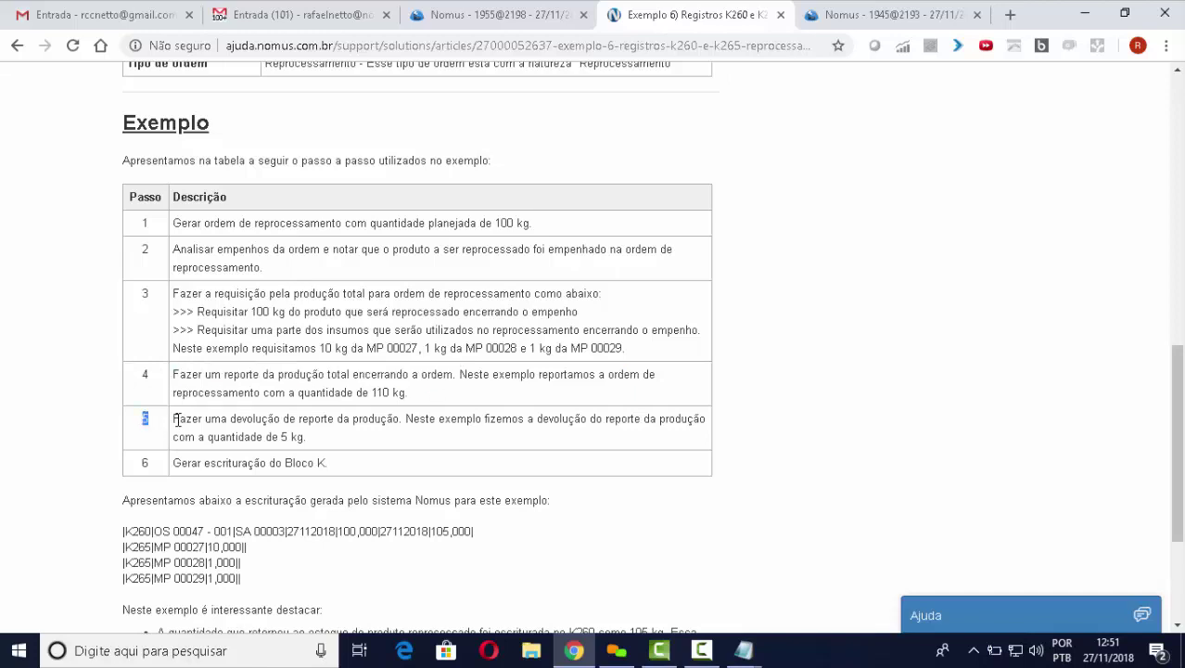
{"action": "left_click_drag", "start_coordinate": [183, 418], "coordinate": [394, 409]}
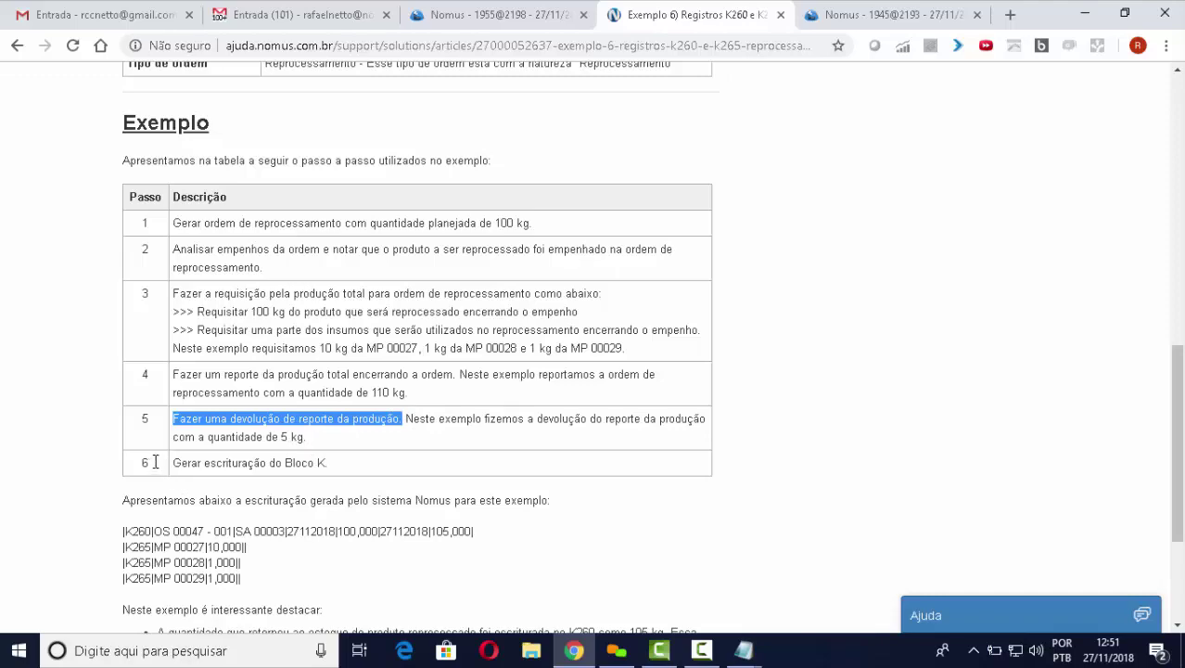
Step: Switch to the Nomus ERP and start a new order for product SA 00003 with order type Reprocessamento
{"action": "left_click", "coordinate": [892, 26]}
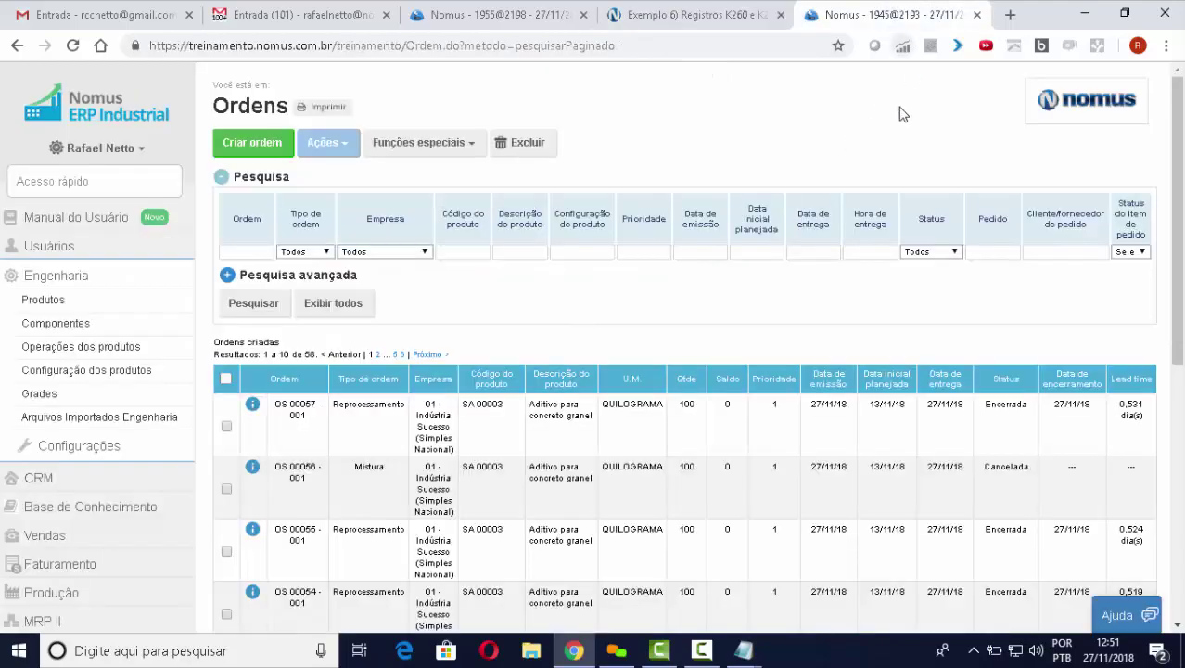
{"action": "left_click", "coordinate": [262, 147]}
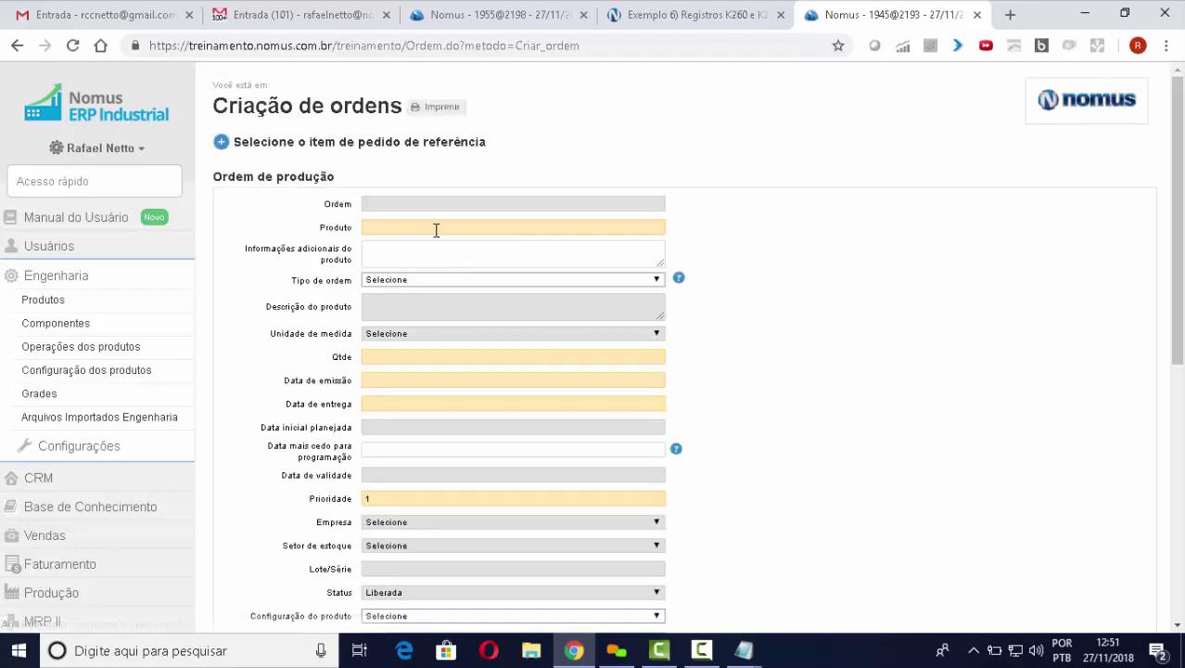
{"action": "left_click", "coordinate": [436, 228]}
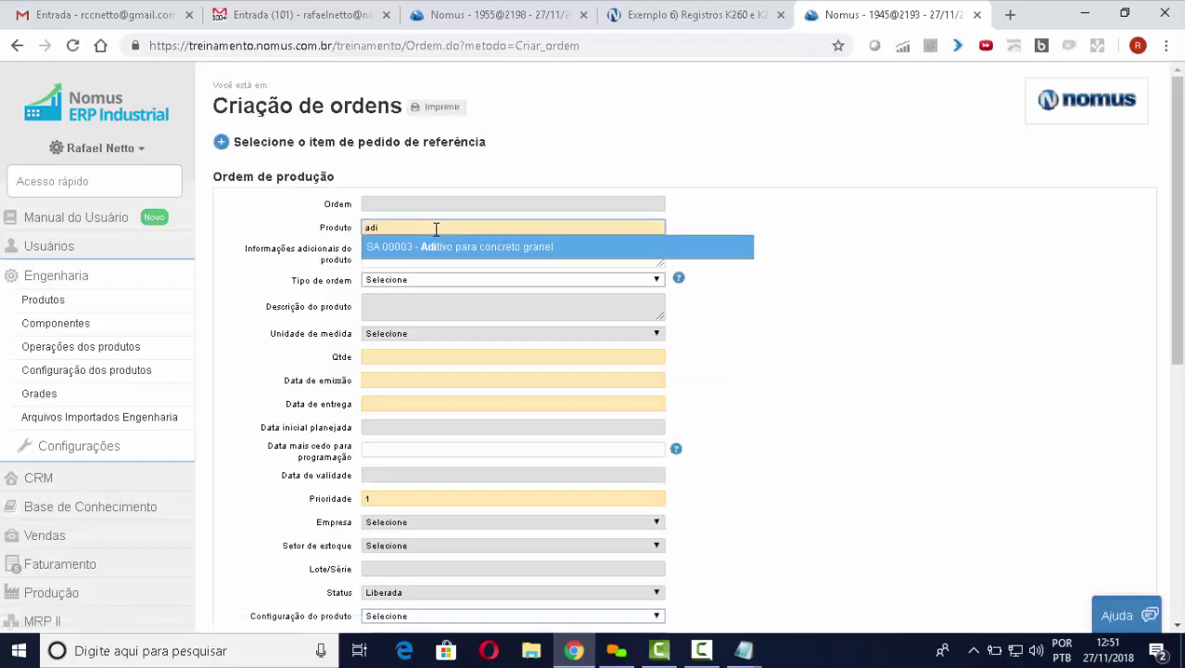
{"action": "key", "text": "Return"}
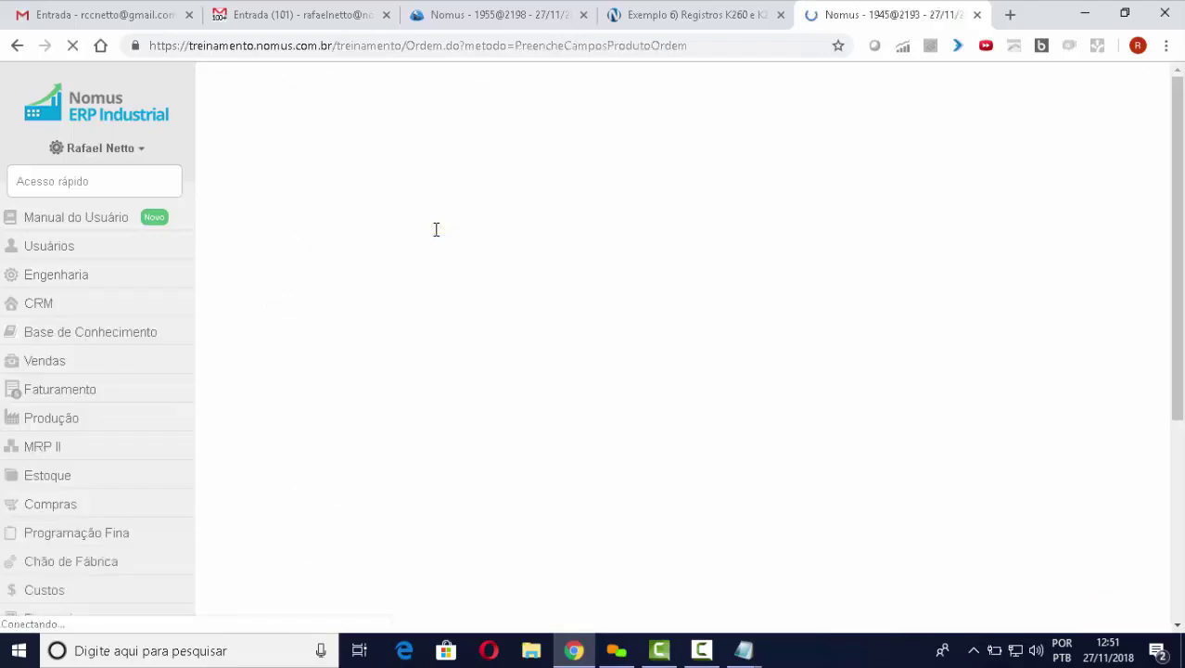
{"action": "left_click", "coordinate": [439, 279]}
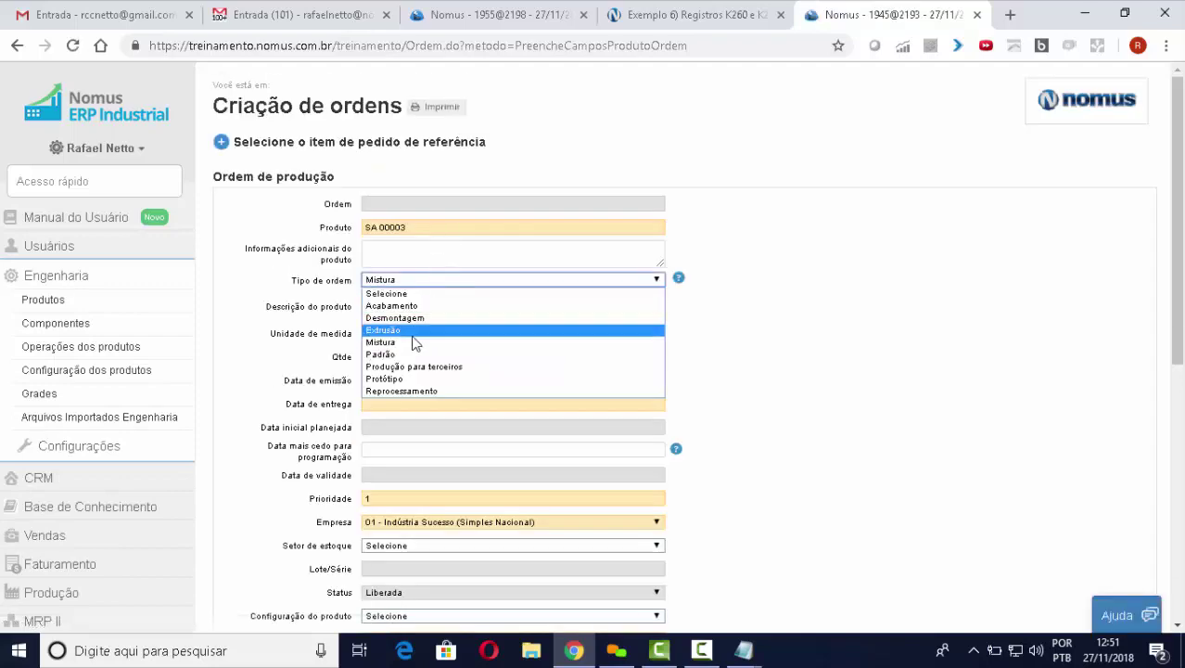
{"action": "left_click", "coordinate": [414, 393]}
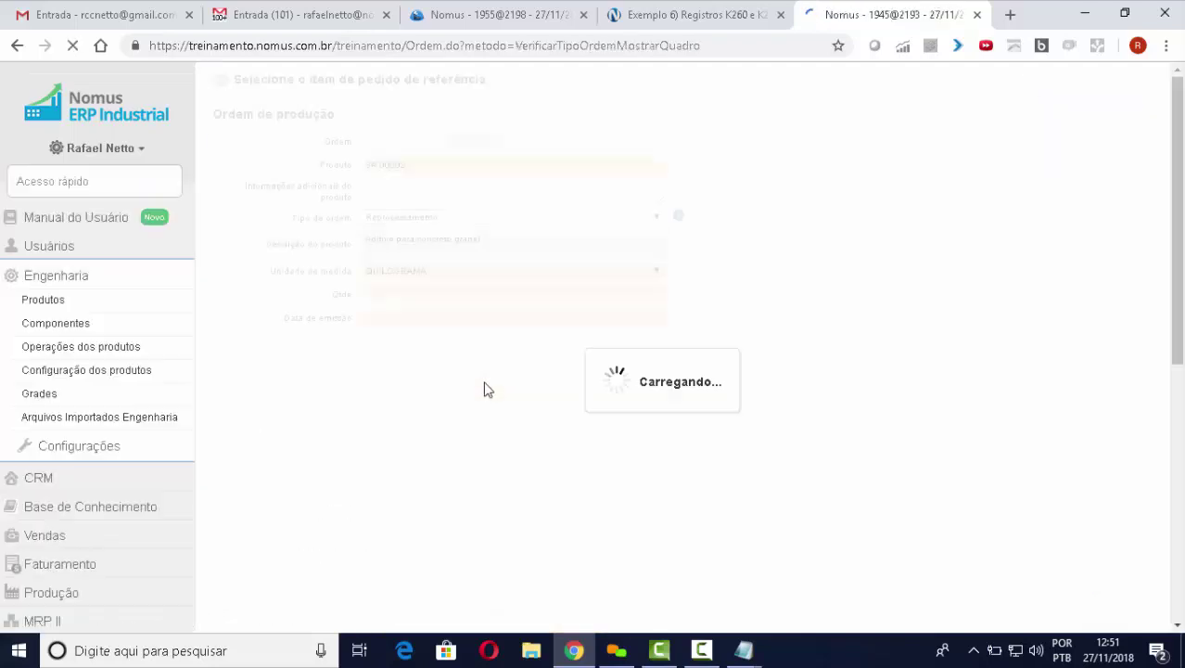
Step: Set the order quantity to 100 and both the issue and delivery dates to 27/11/18
{"action": "left_click", "coordinate": [422, 353]}
{"action": "type", "text": "100"}
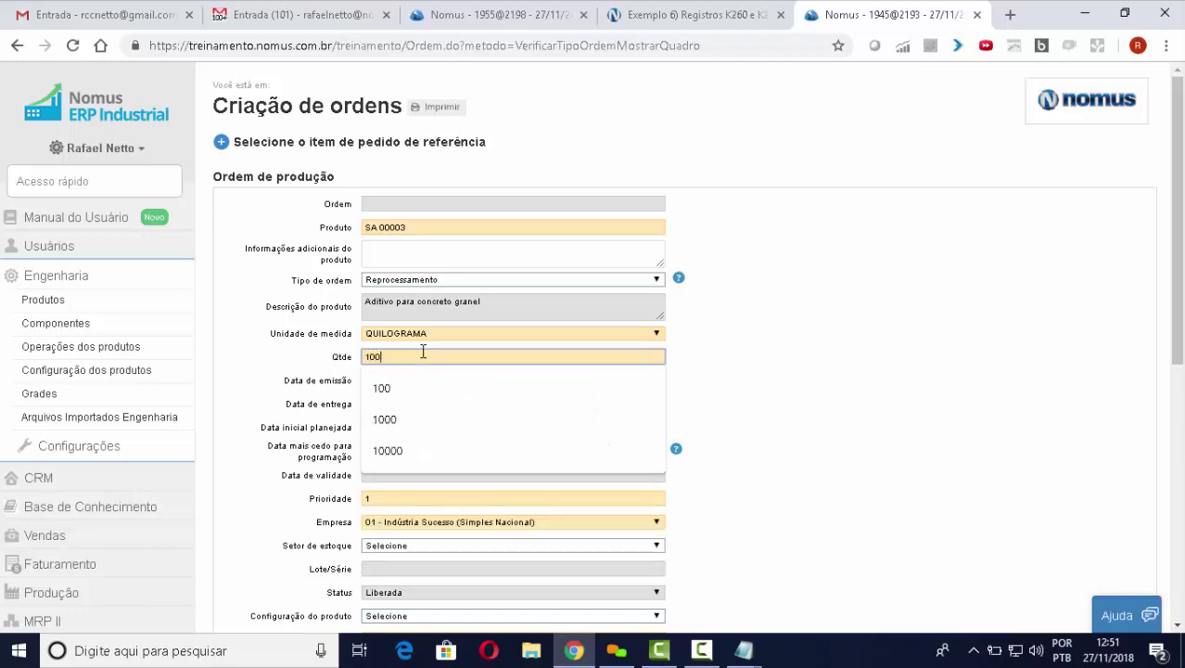
{"action": "key", "text": "Tab"}
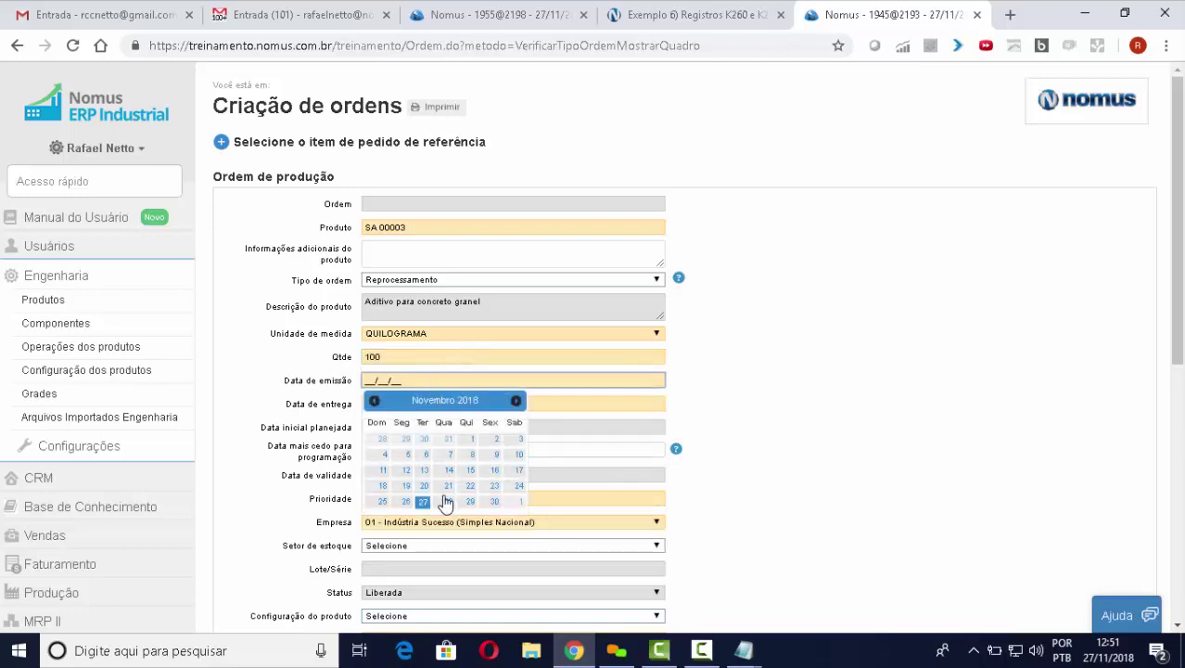
{"action": "left_click", "coordinate": [423, 501]}
{"action": "left_click", "coordinate": [388, 404]}
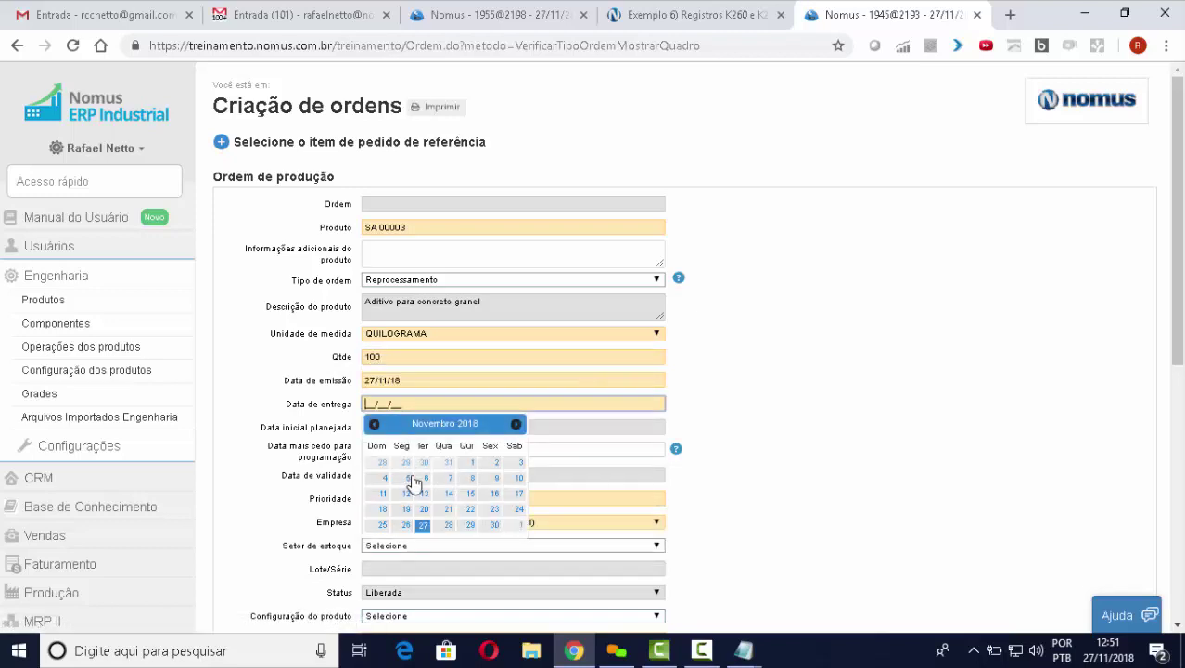
{"action": "left_click", "coordinate": [424, 526]}
Step: Generate the reprocessing order, keeping the remaining fields at their defaults
{"action": "scroll", "coordinate": [658, 411], "scroll_direction": "down", "scroll_amount": 2}
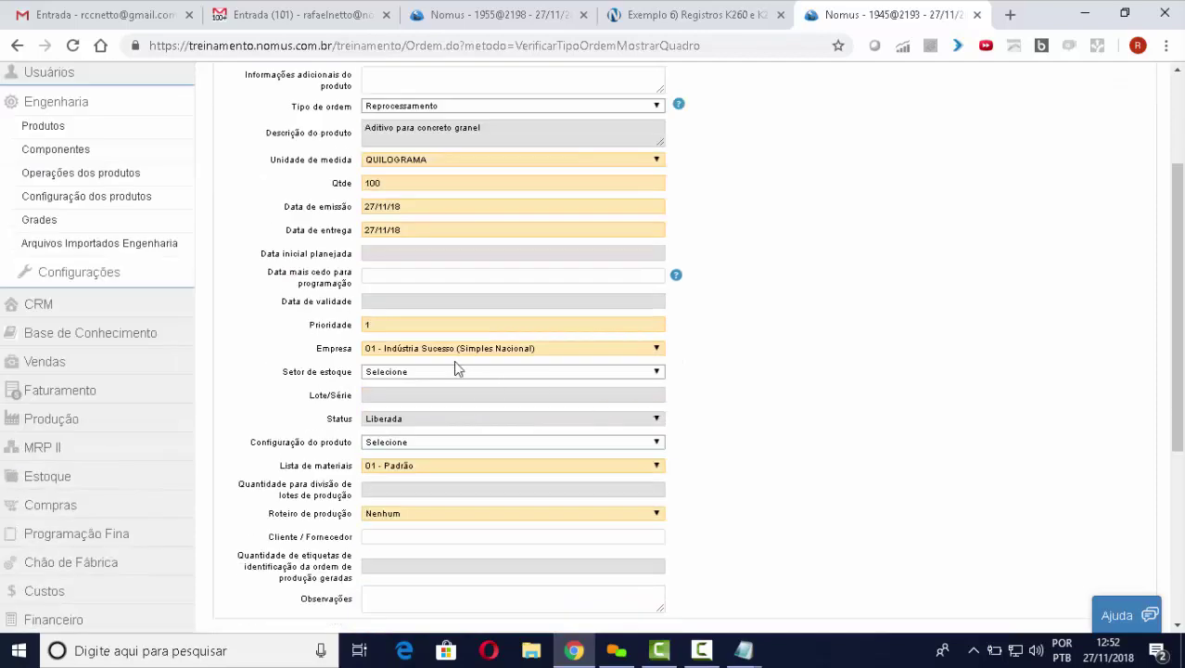
{"action": "scroll", "coordinate": [691, 357], "scroll_direction": "down", "scroll_amount": 1}
{"action": "scroll", "coordinate": [696, 397], "scroll_direction": "down", "scroll_amount": 3}
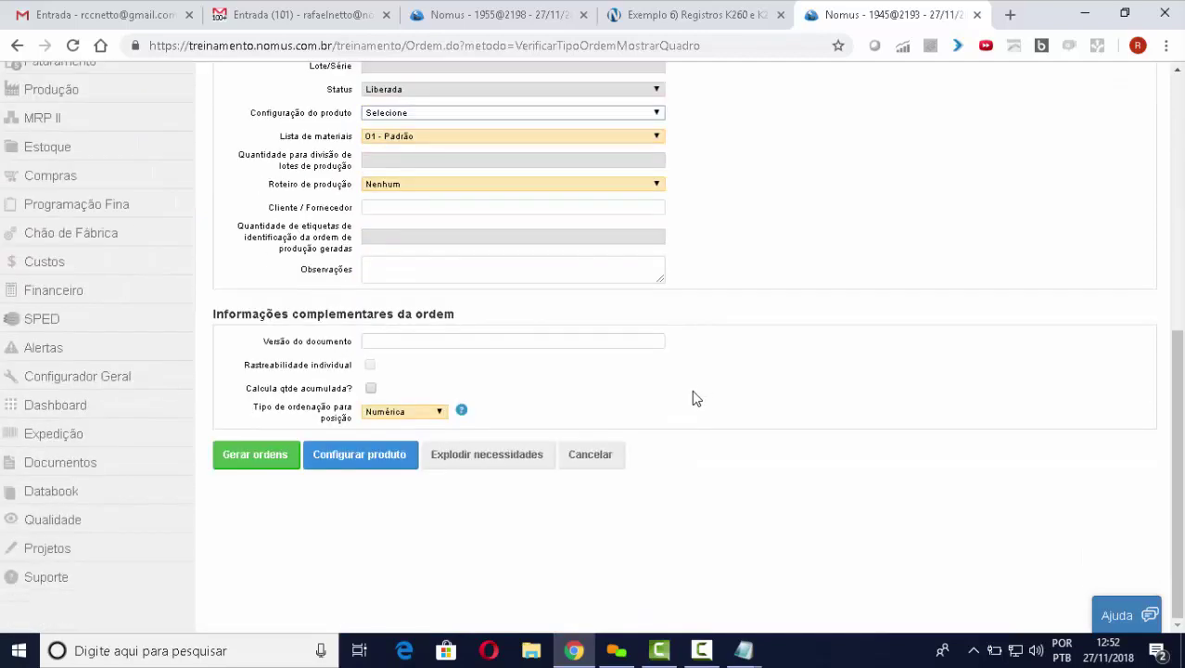
{"action": "left_click", "coordinate": [264, 459]}
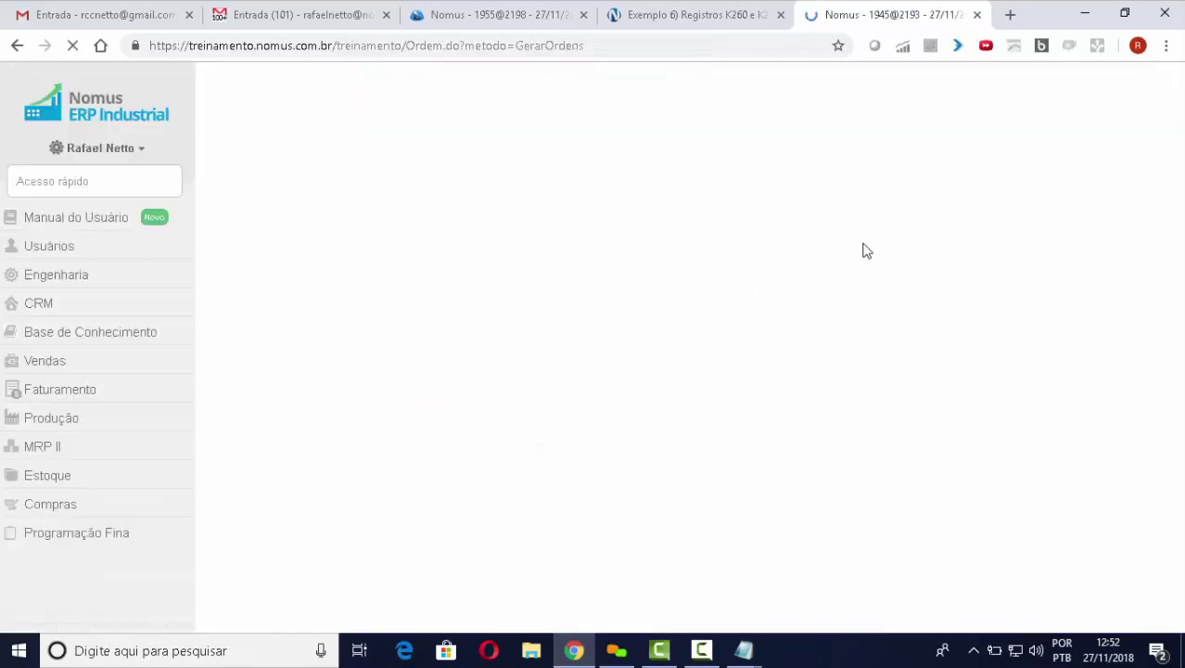
Step: Open the requisitions for the newly created reprocessing order and load its material commitments (empenhos)
{"action": "scroll", "coordinate": [942, 403], "scroll_direction": "down", "scroll_amount": 1}
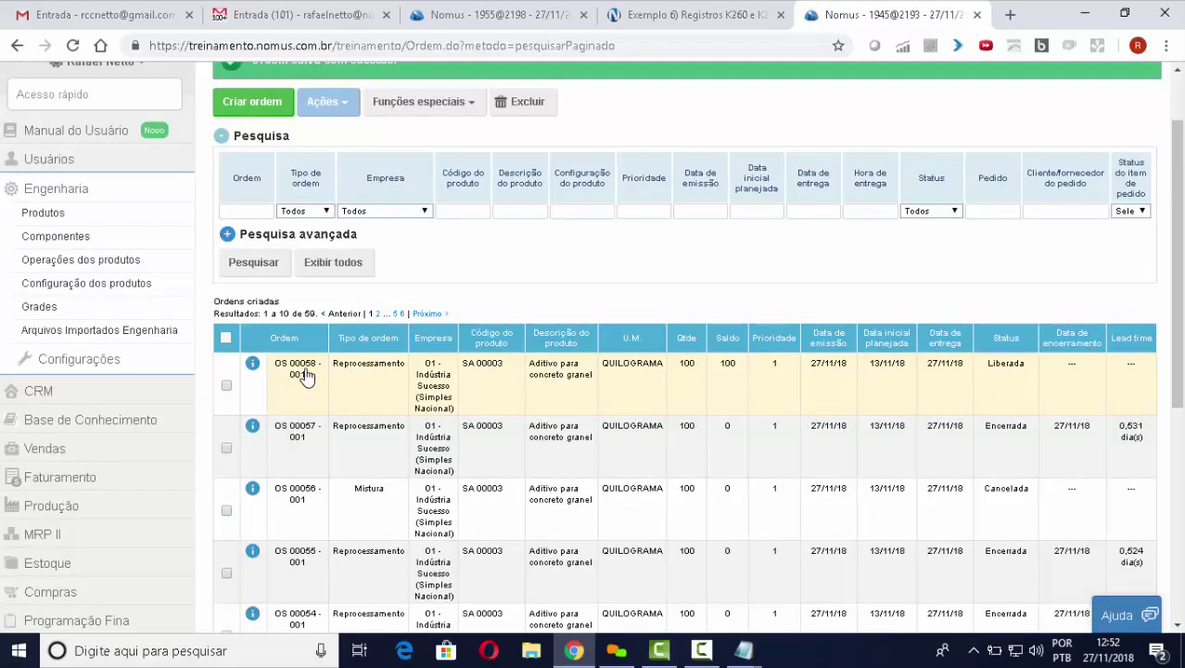
{"action": "right_click", "coordinate": [449, 384]}
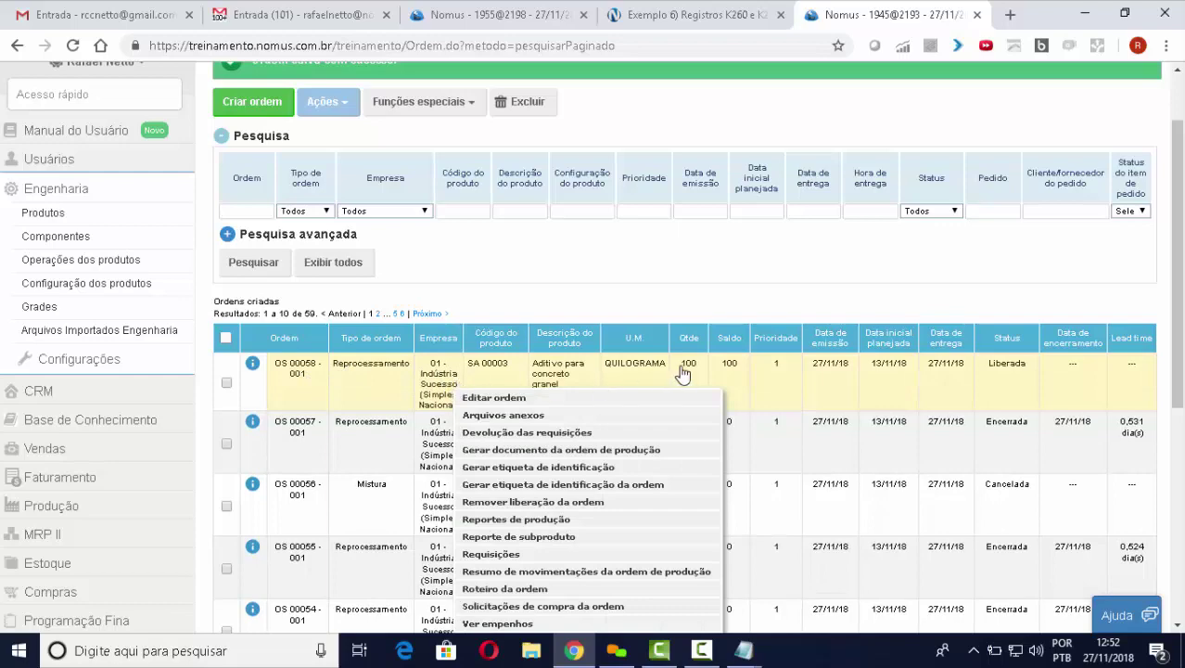
{"action": "scroll", "coordinate": [686, 371], "scroll_direction": "down", "scroll_amount": 1}
{"action": "scroll", "coordinate": [700, 368], "scroll_direction": "down", "scroll_amount": 1}
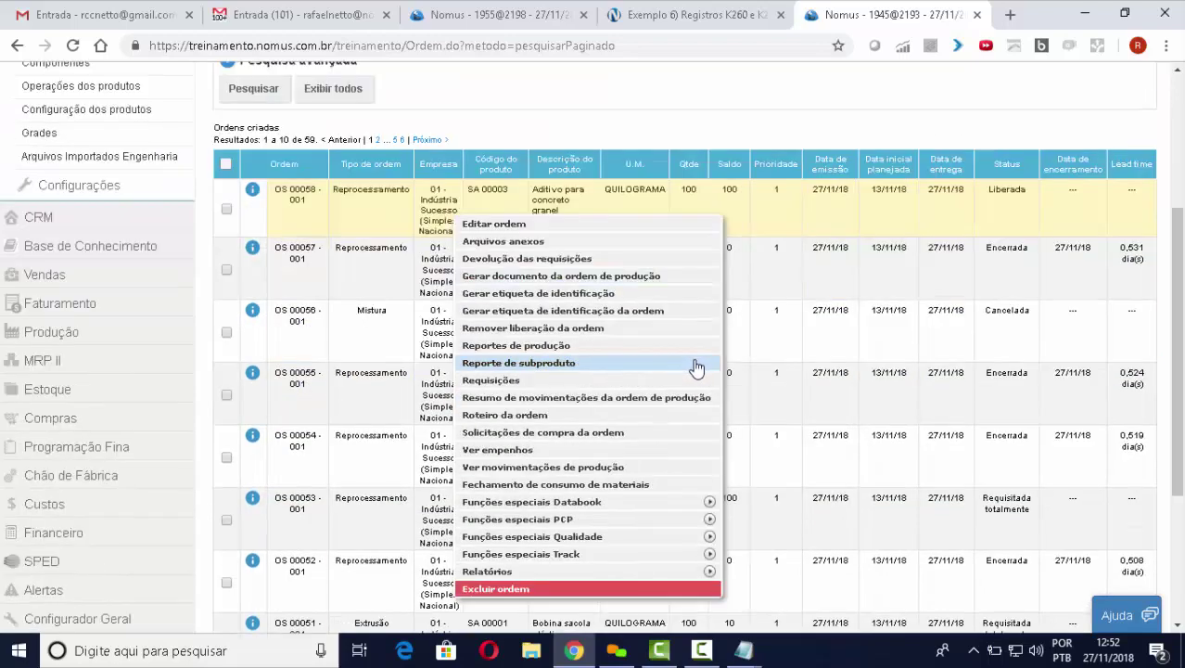
{"action": "left_click", "coordinate": [535, 382]}
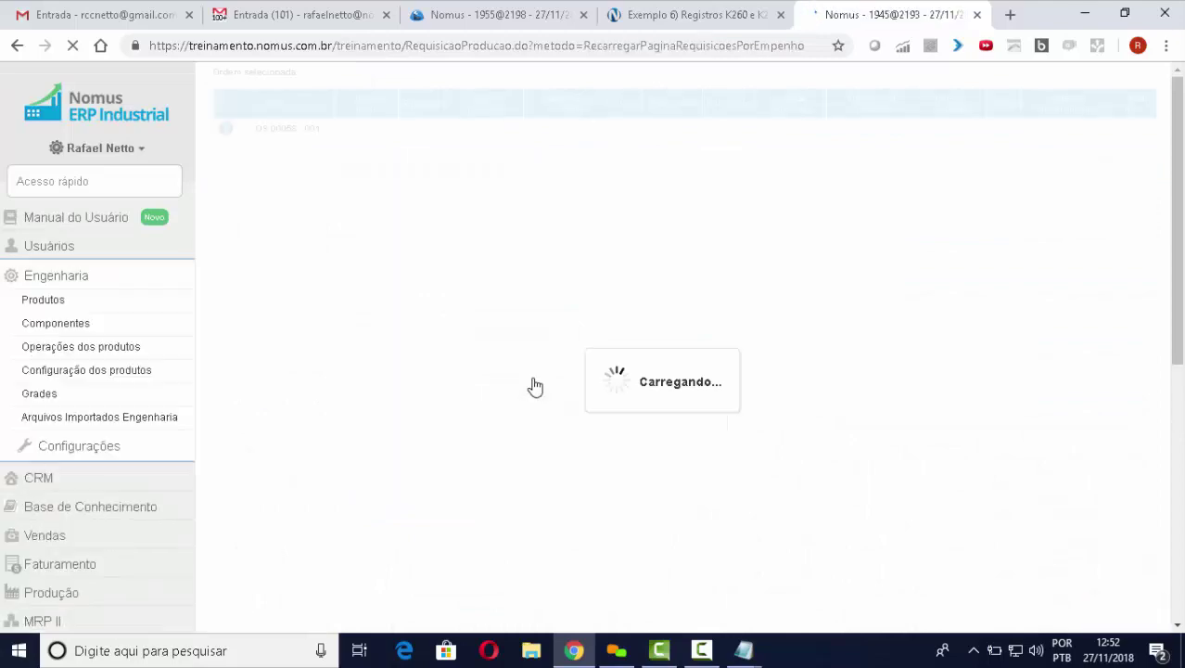
{"action": "left_click", "coordinate": [458, 502]}
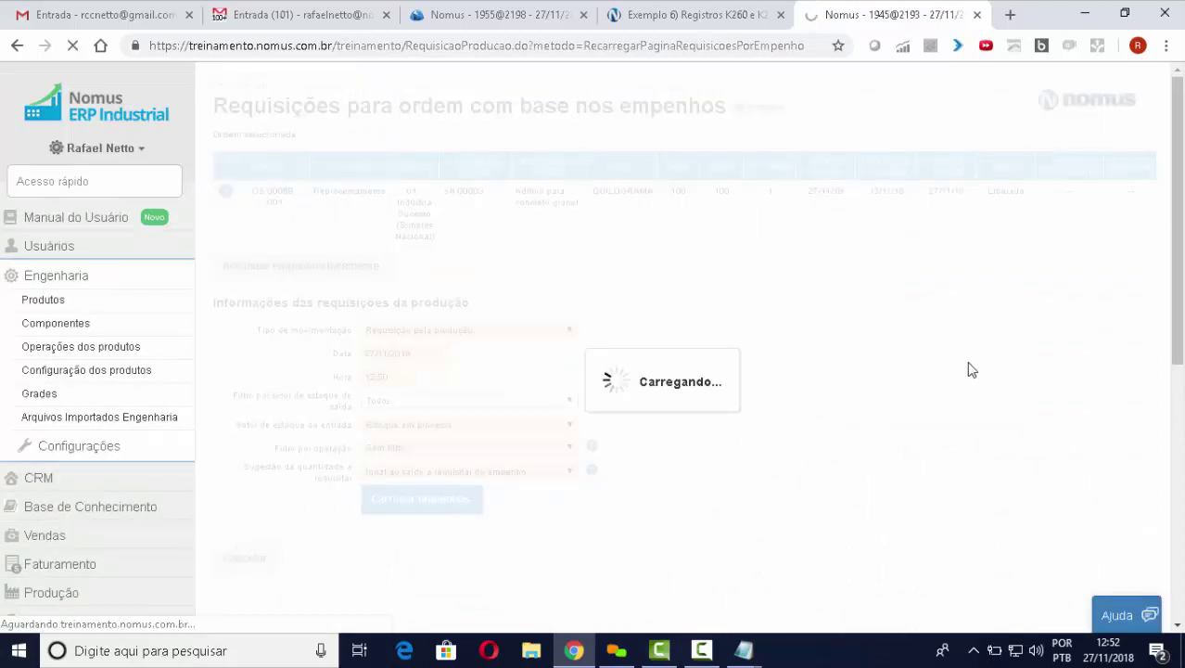
{"action": "scroll", "coordinate": [1048, 353], "scroll_direction": "down", "scroll_amount": 2}
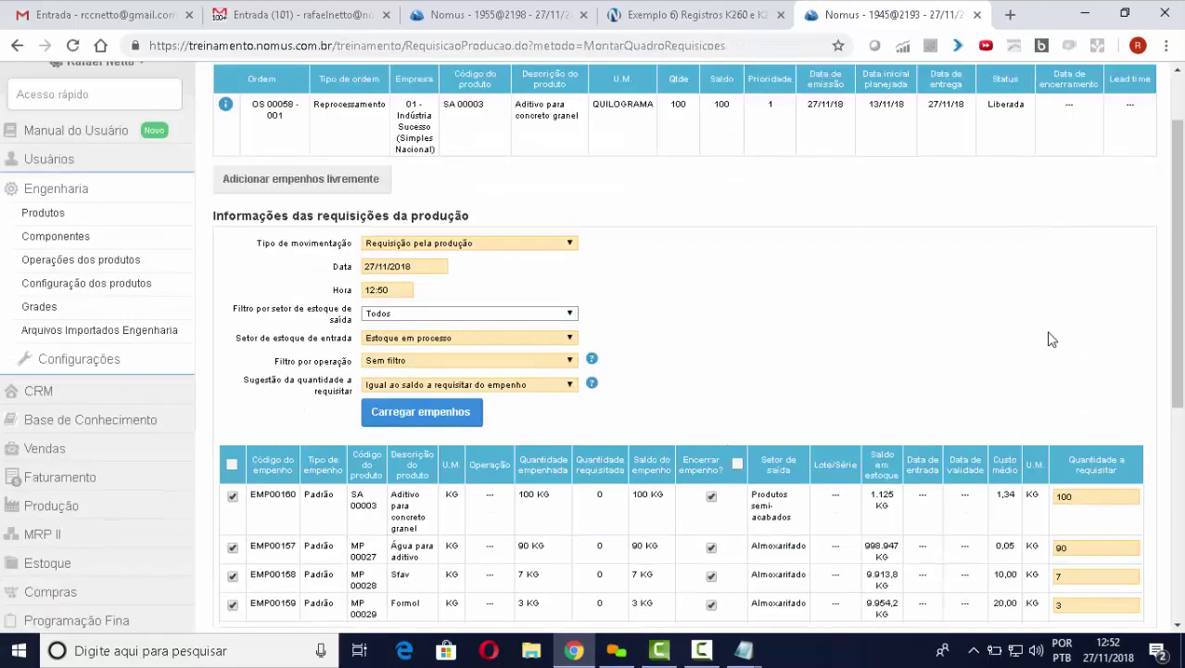
Step: Set the quantities to requisition to 10 for MP 00027, 1 for MP 00028 and 1 for MP 00029, and save the requisitions
{"action": "scroll", "coordinate": [1083, 405], "scroll_direction": "down", "scroll_amount": 1}
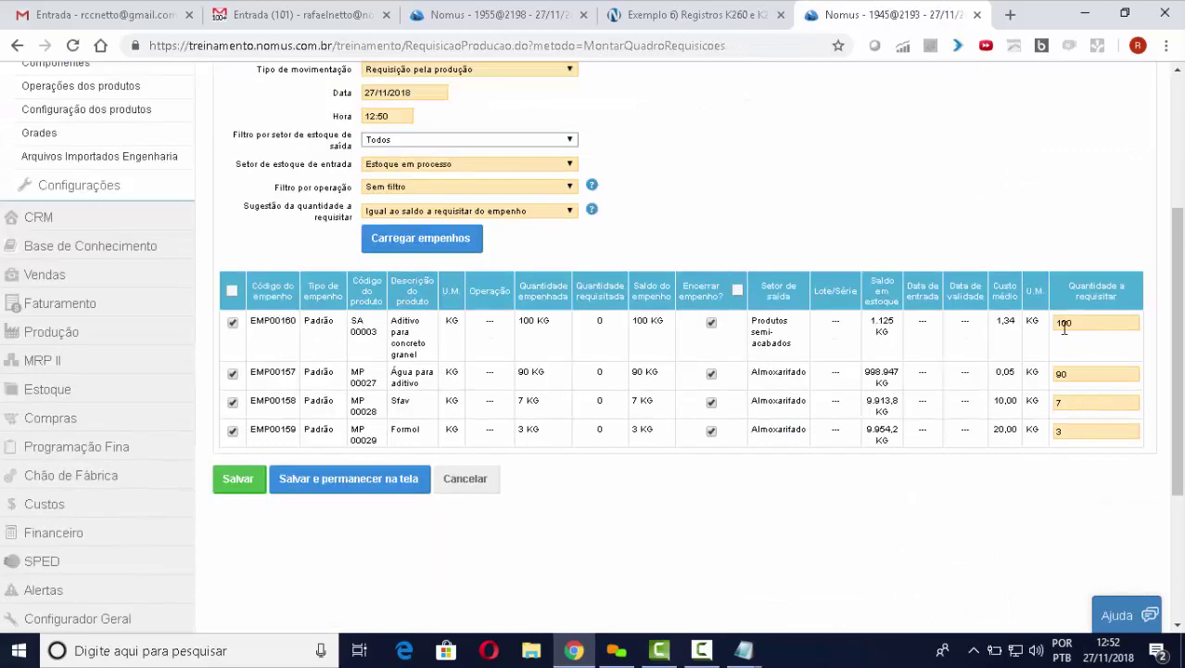
{"action": "left_click", "coordinate": [1080, 376]}
{"action": "key", "text": "Tab"}
{"action": "key", "text": "Tab"}
{"action": "type", "text": "1"}
{"action": "key", "text": "Tab"}
{"action": "left_click", "coordinate": [233, 484]}
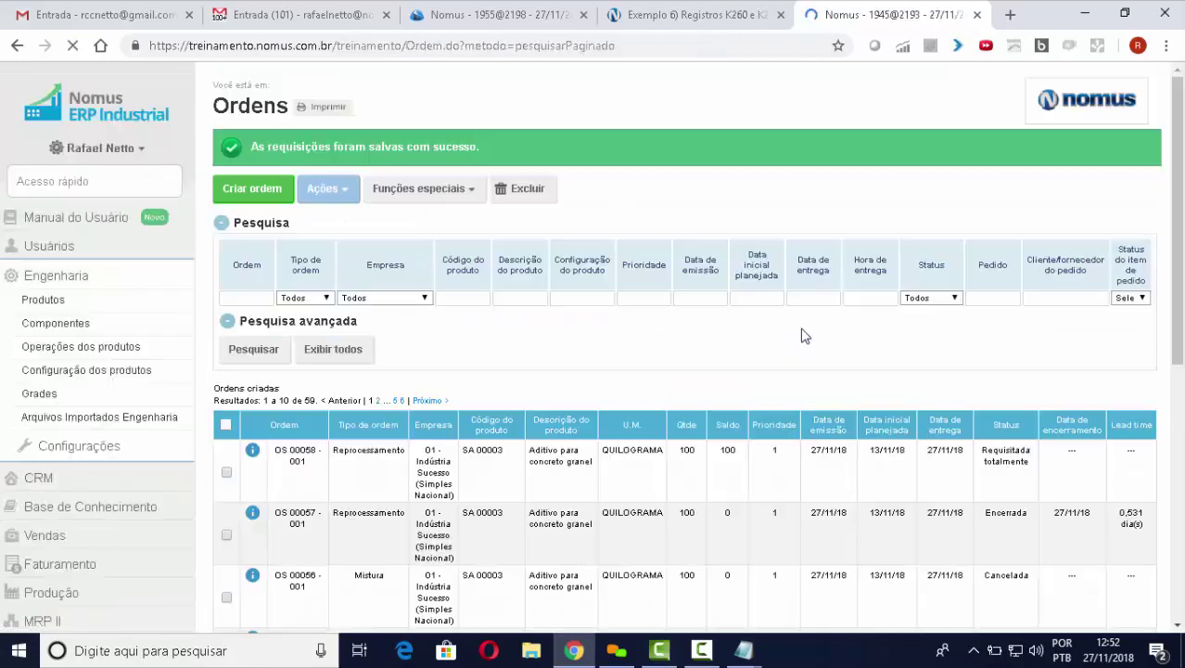
Step: Open the production report form for reprocessing order OS 00058 and set the reported quantity to 110 kg
{"action": "scroll", "coordinate": [801, 329], "scroll_direction": "down", "scroll_amount": 1}
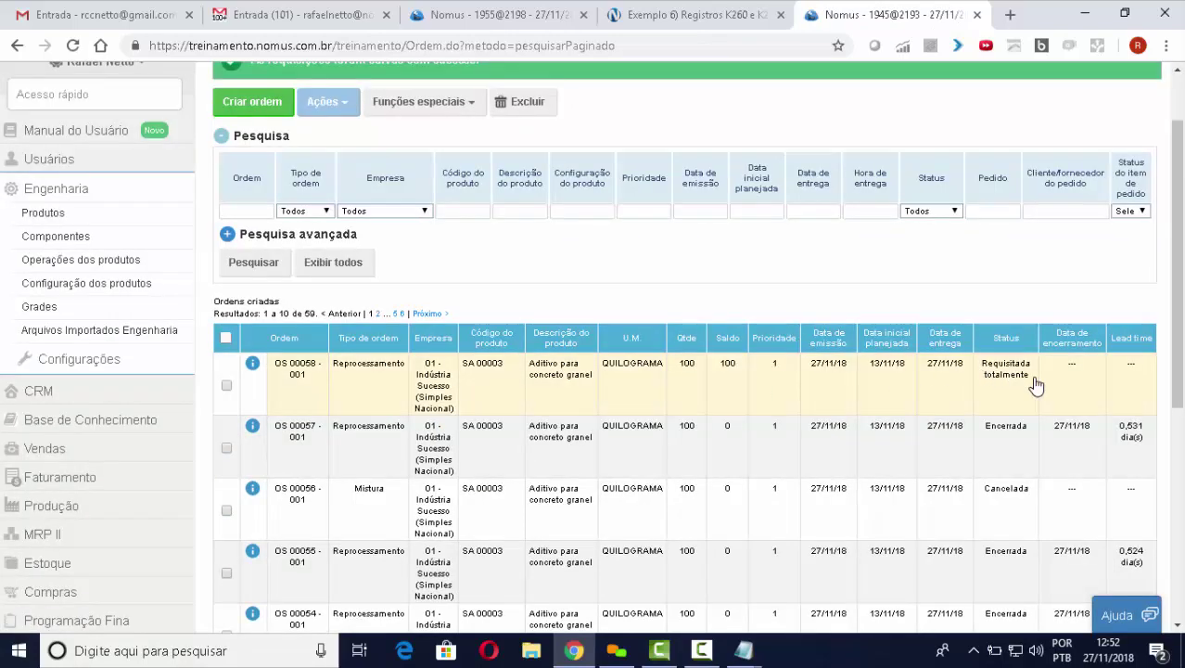
{"action": "left_click", "coordinate": [419, 389]}
{"action": "scroll", "coordinate": [538, 371], "scroll_direction": "down", "scroll_amount": 1}
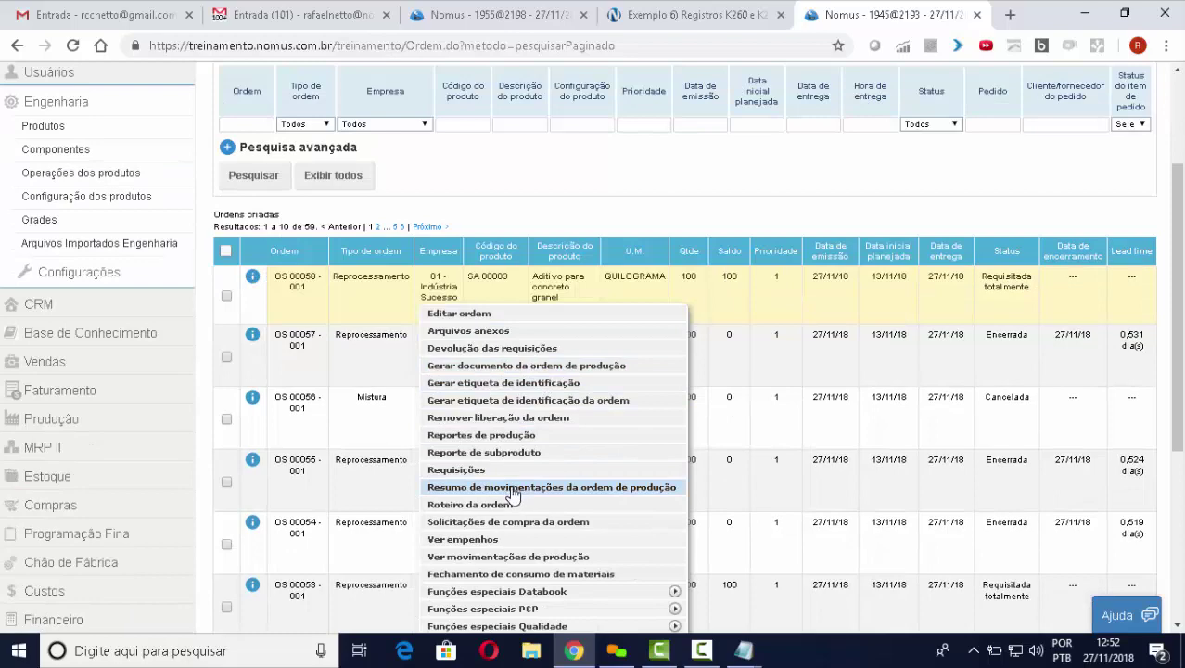
{"action": "left_click", "coordinate": [502, 436]}
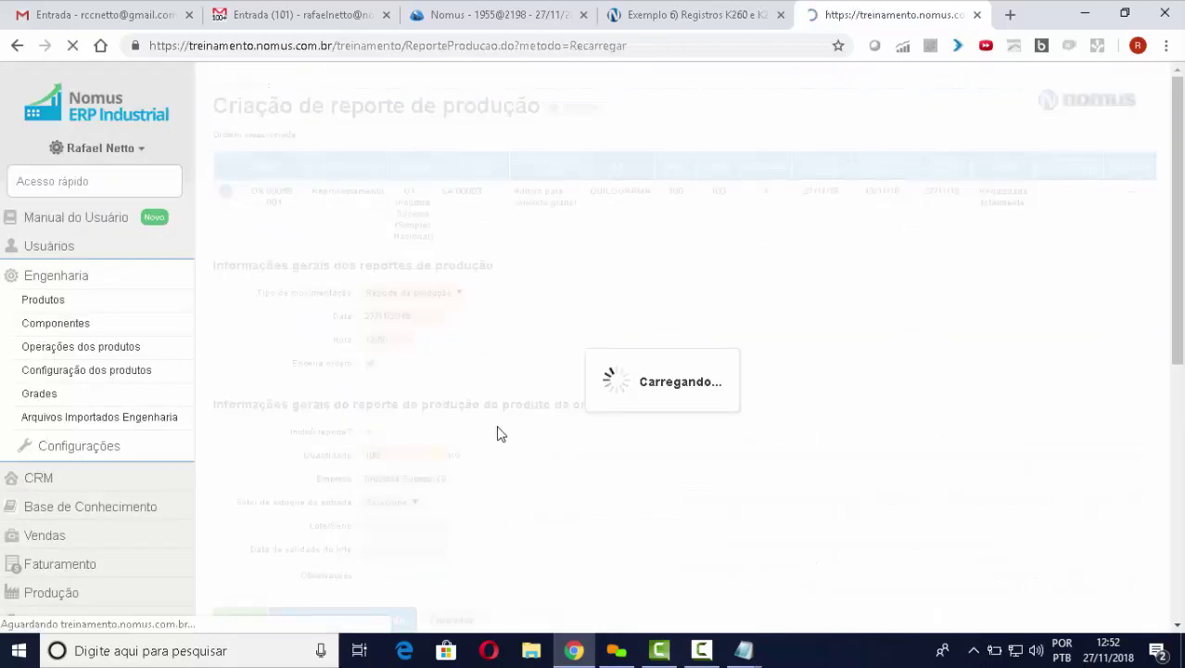
{"action": "left_click", "coordinate": [414, 455]}
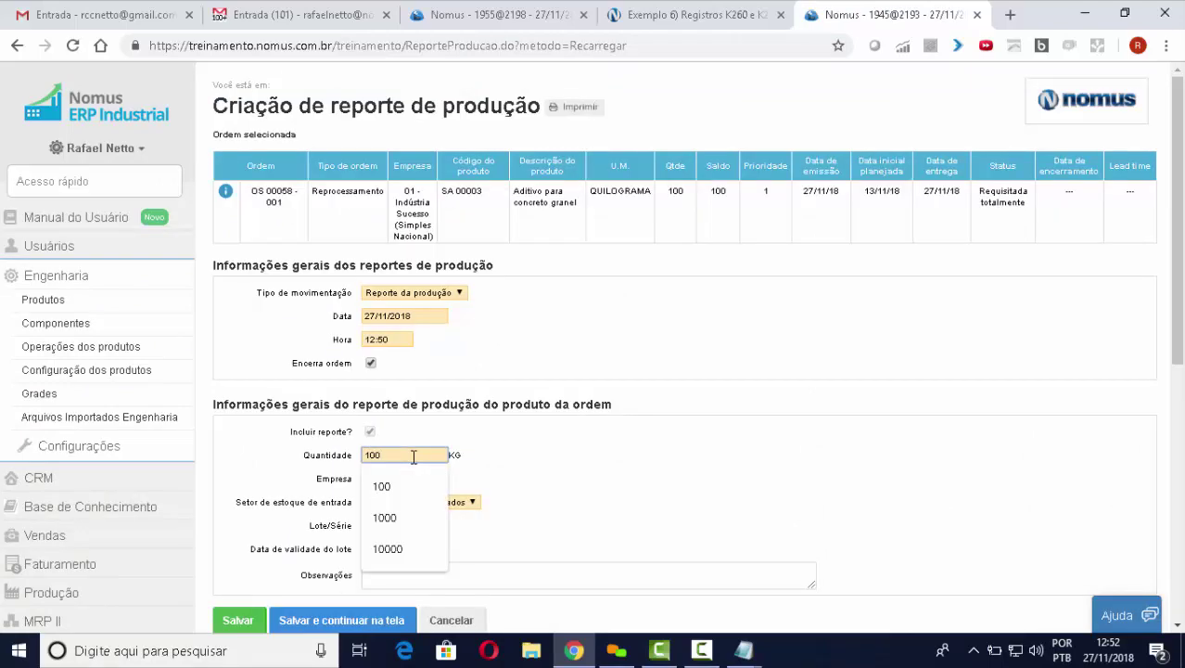
{"action": "key", "text": "BackSpace"}
{"action": "type", "text": "10"}
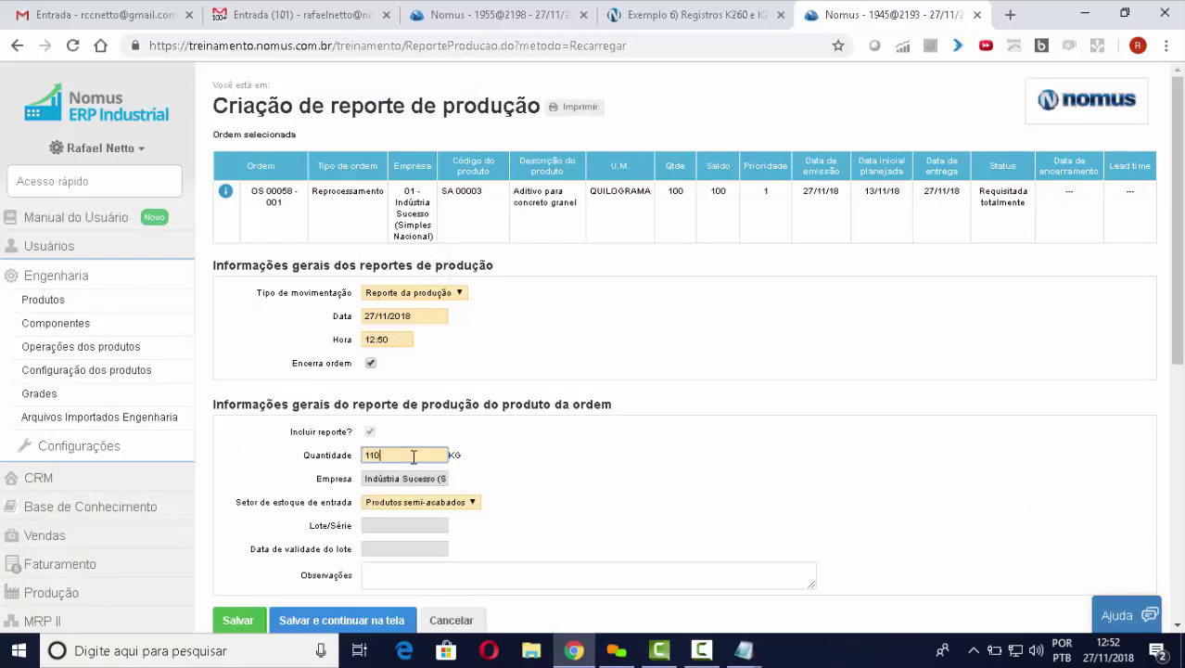
{"action": "key", "text": "Tab"}
Step: Save the production report and confirm its generated production movements
{"action": "scroll", "coordinate": [559, 400], "scroll_direction": "down", "scroll_amount": 1}
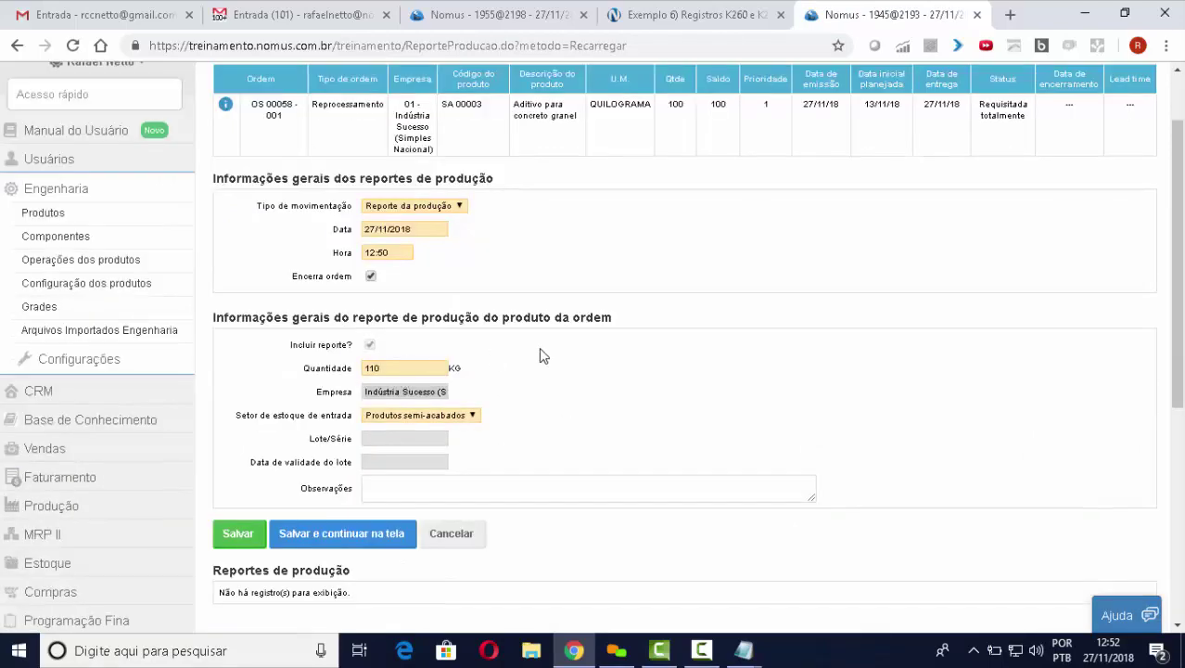
{"action": "scroll", "coordinate": [543, 356], "scroll_direction": "down", "scroll_amount": 1}
{"action": "left_click", "coordinate": [238, 445]}
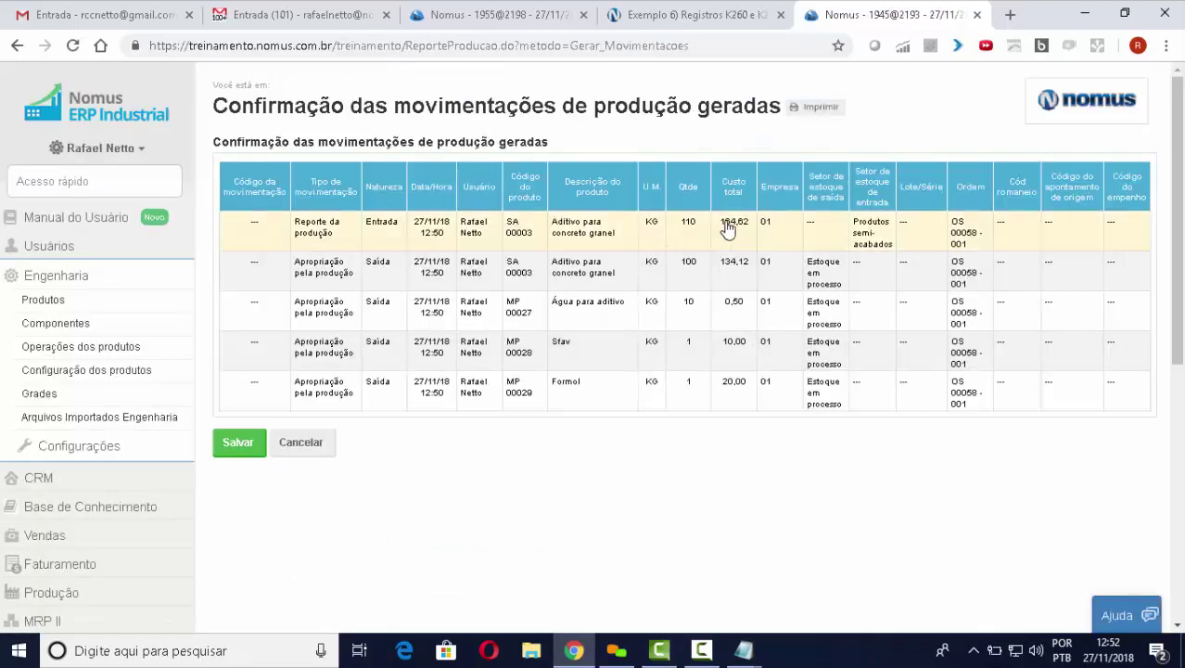
{"action": "left_click", "coordinate": [243, 446]}
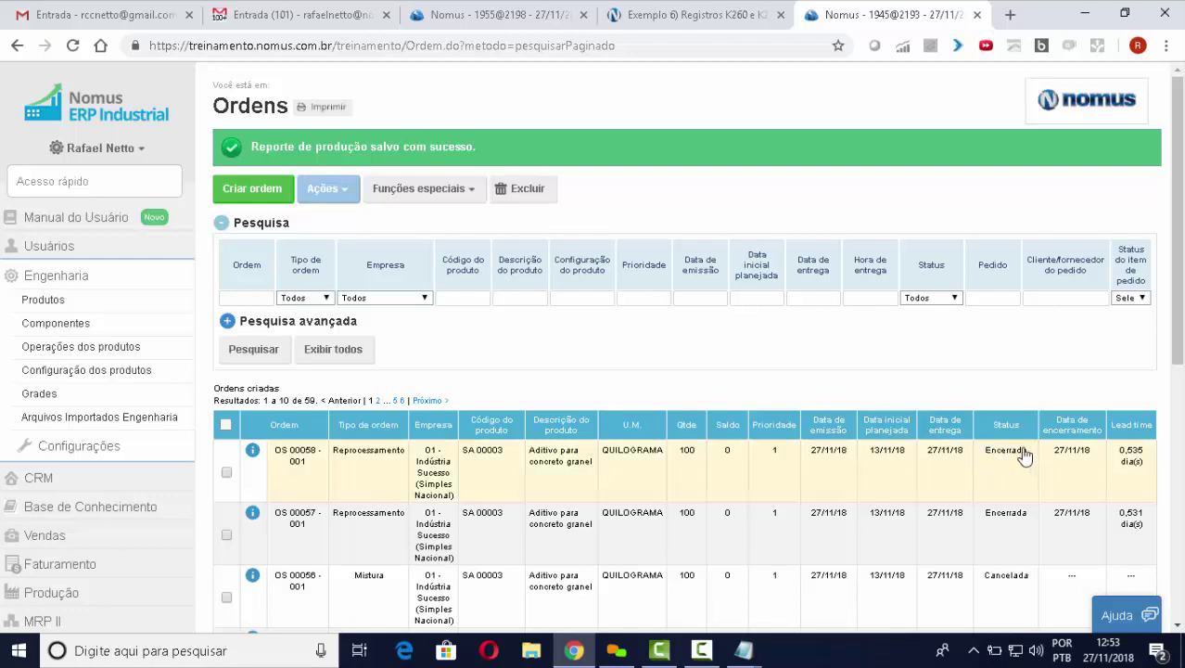
{"action": "right_click", "coordinate": [981, 451]}
{"action": "left_click", "coordinate": [720, 381]}
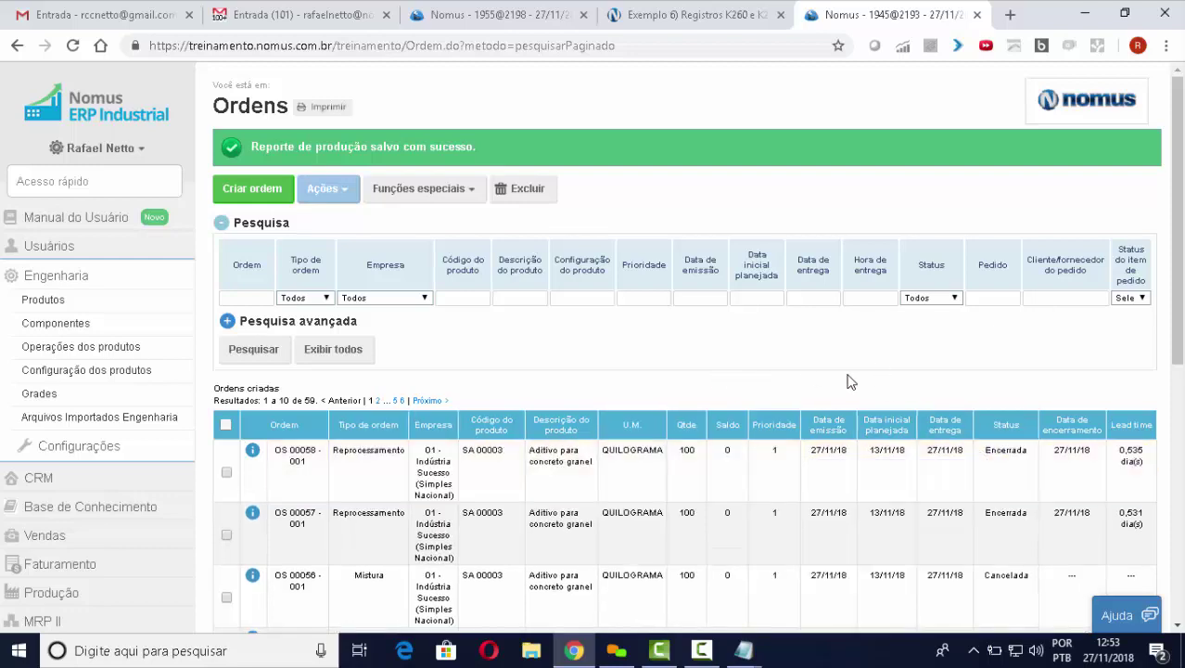
{"action": "scroll", "coordinate": [851, 381], "scroll_direction": "down", "scroll_amount": 2}
{"action": "scroll", "coordinate": [675, 339], "scroll_direction": "up", "scroll_amount": 1}
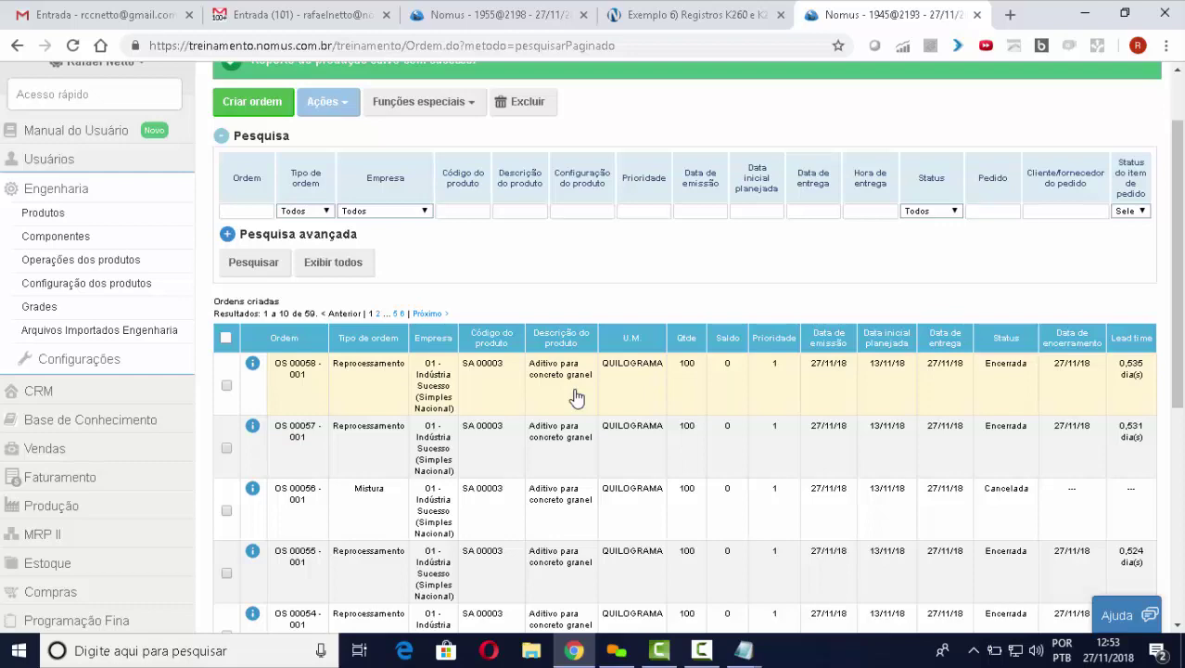
Step: Open the production movements of order OS 00058 and start a return of its production report for SA 00003
{"action": "left_click", "coordinate": [448, 383]}
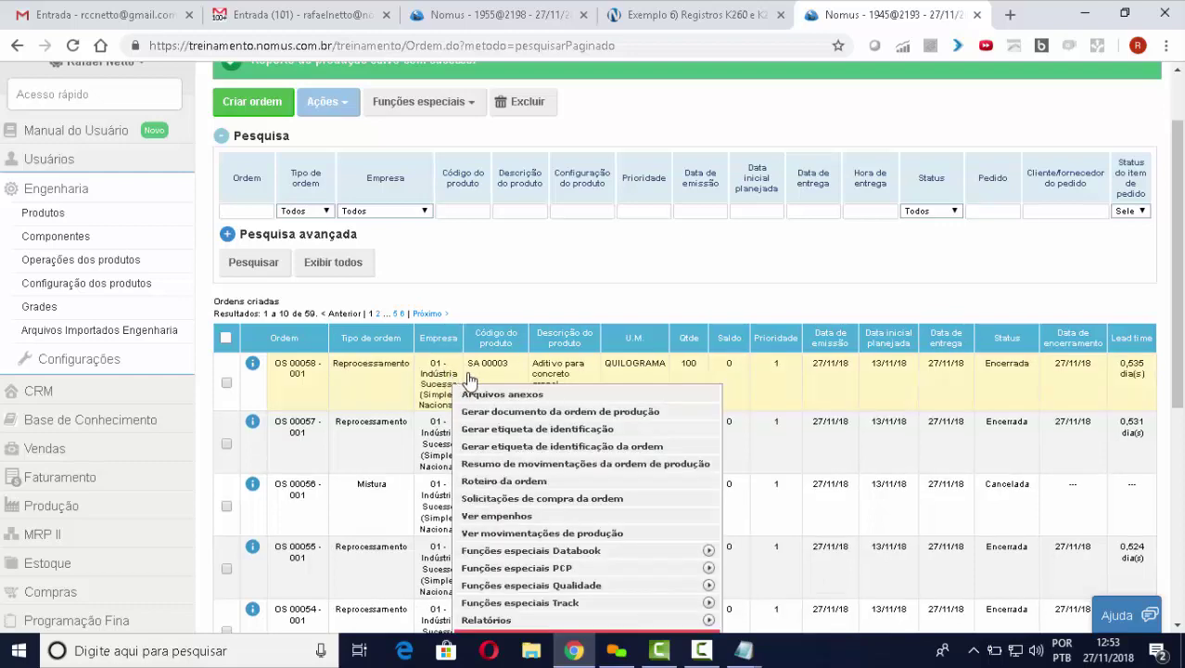
{"action": "scroll", "coordinate": [478, 381], "scroll_direction": "down", "scroll_amount": 1}
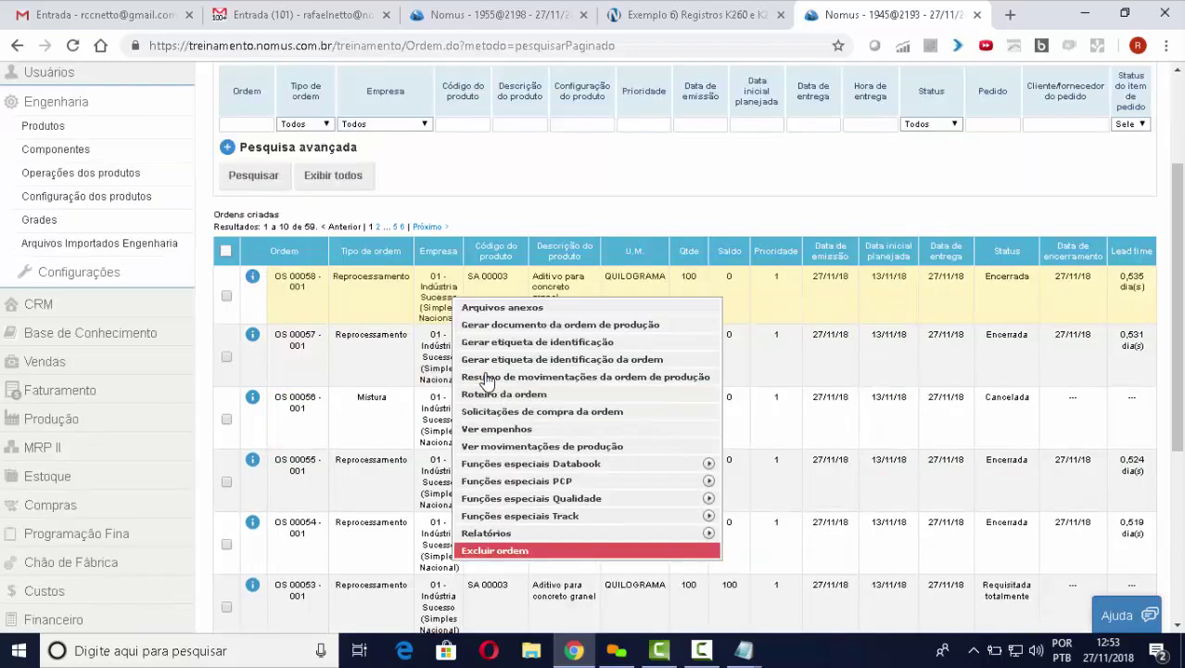
{"action": "left_click", "coordinate": [544, 449]}
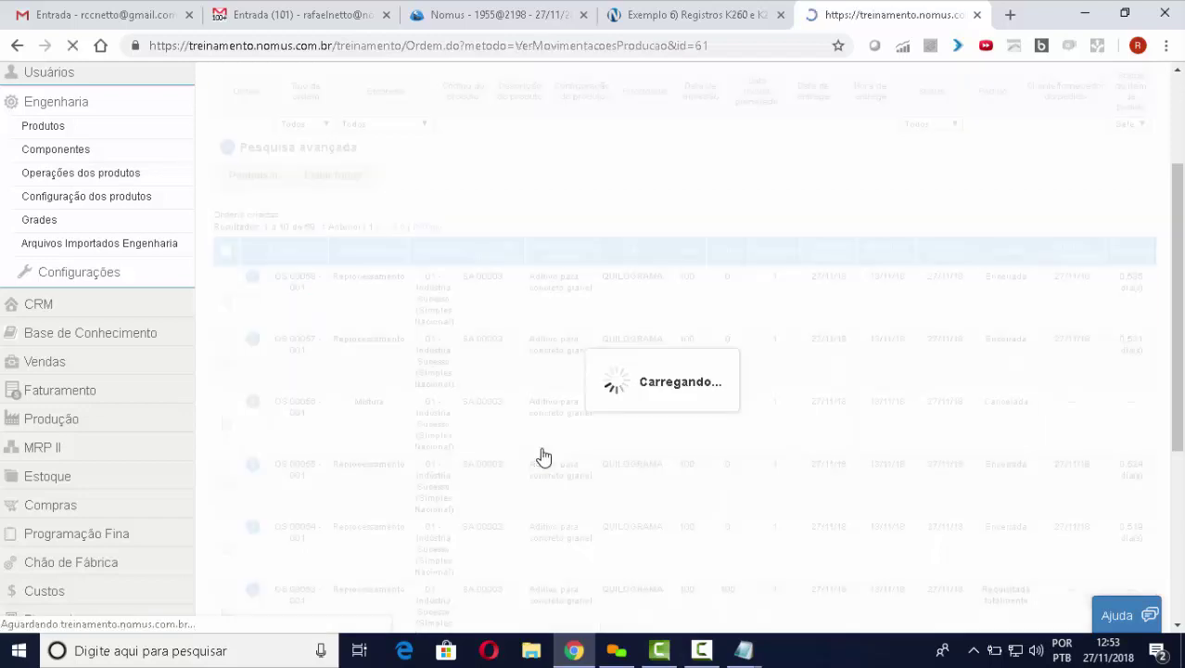
{"action": "scroll", "coordinate": [784, 347], "scroll_direction": "down", "scroll_amount": 3}
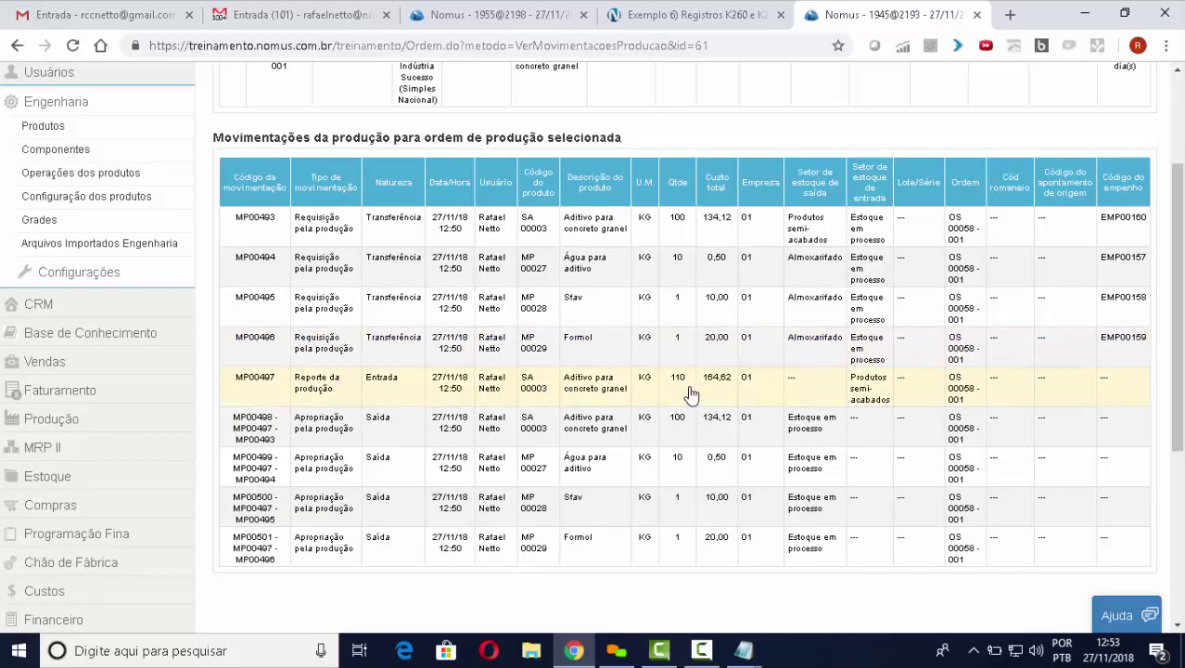
{"action": "left_click", "coordinate": [583, 396]}
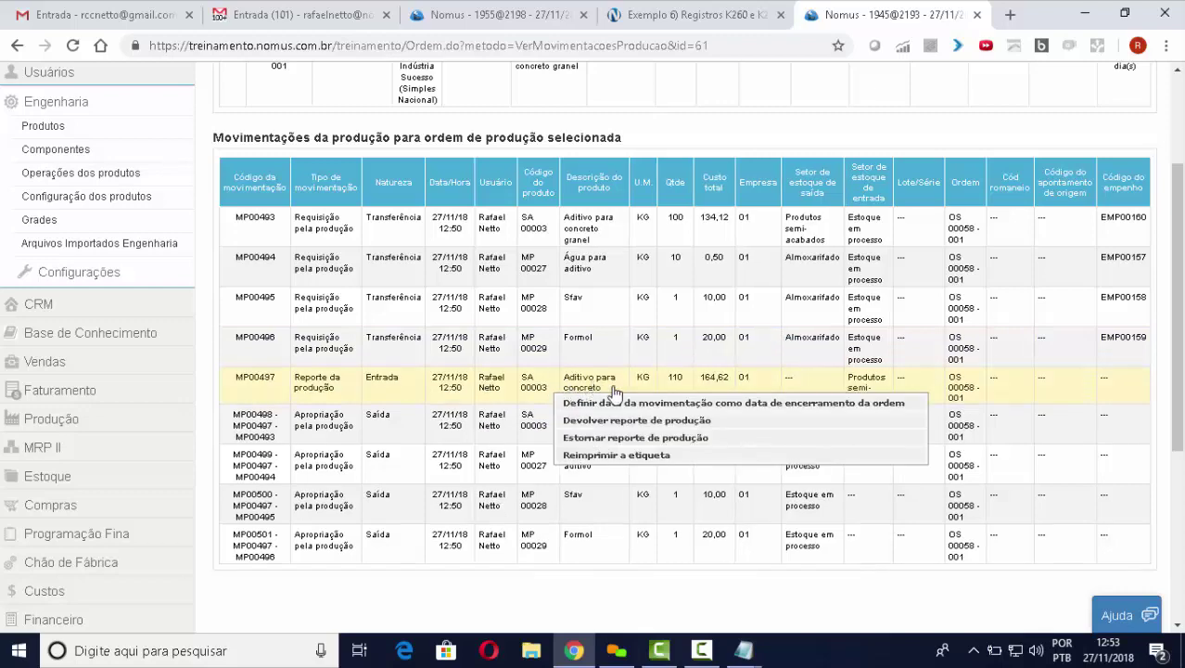
{"action": "left_click", "coordinate": [670, 422]}
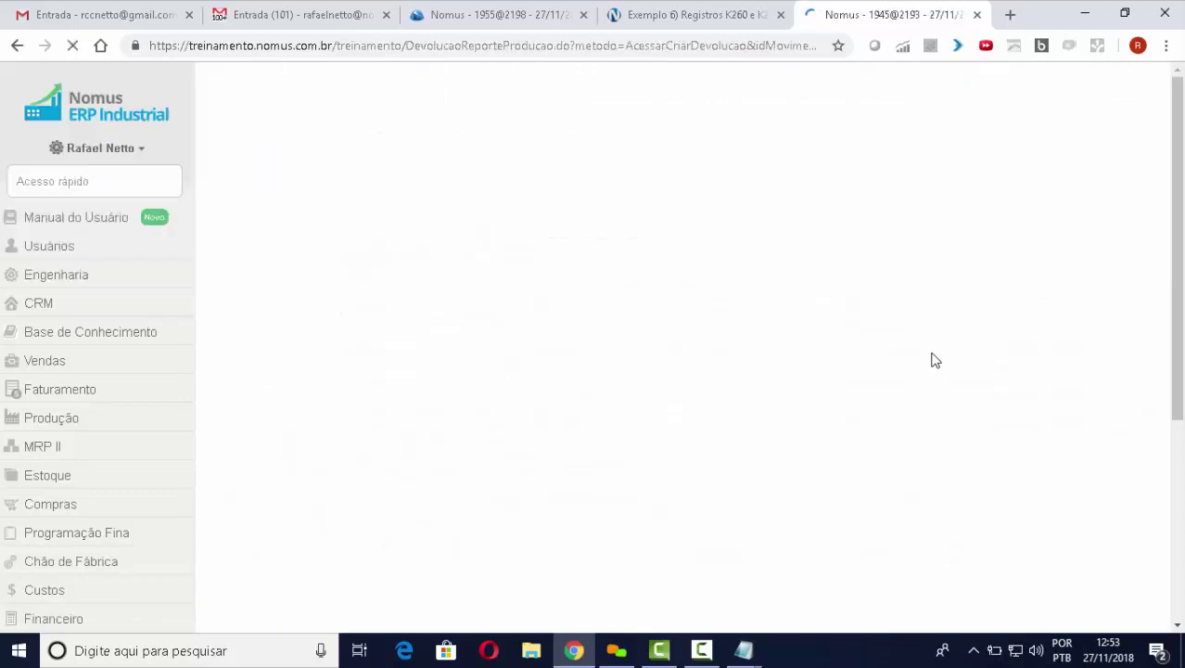
Step: Consult the Exemplo 6 page on registers K260 and K265 and come back to the production report return form
{"action": "left_click", "coordinate": [721, 17]}
{"action": "left_click_drag", "start_coordinate": [307, 437], "coordinate": [283, 438]}
{"action": "left_click", "coordinate": [893, 16]}
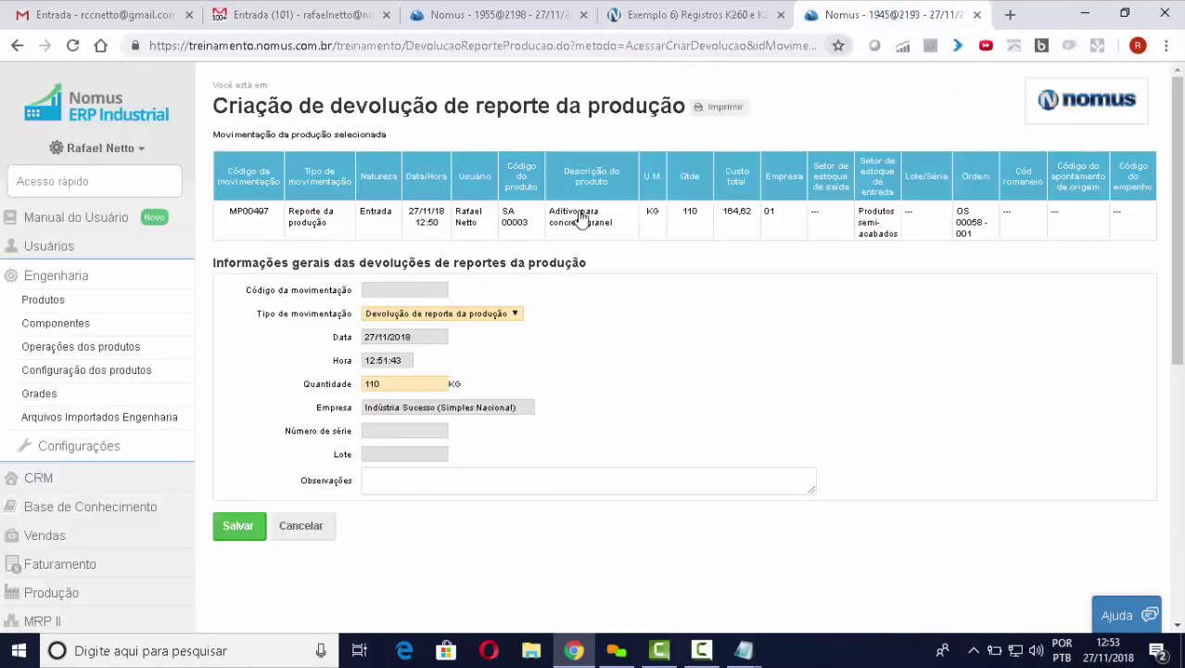
Step: Set the quantity of the production report return to 5 kg
{"action": "left_click", "coordinate": [383, 387]}
{"action": "key", "text": "BackSpace"}
{"action": "key", "text": "BackSpace"}
{"action": "key", "text": "BackSpace"}
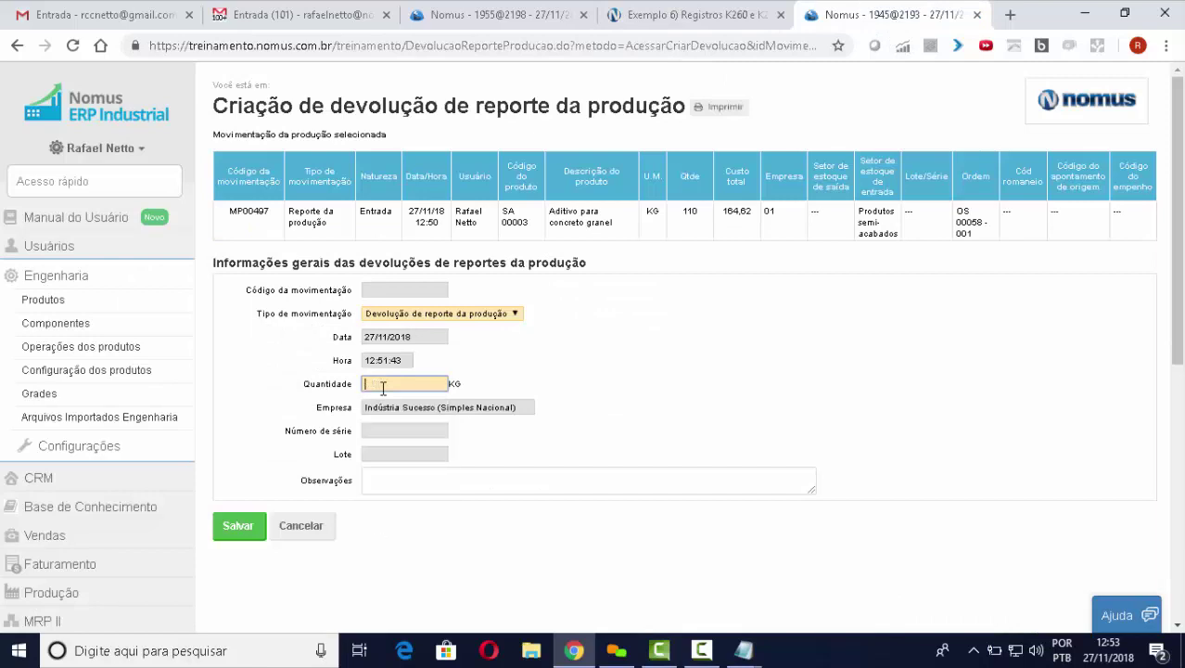
{"action": "type", "text": "5"}
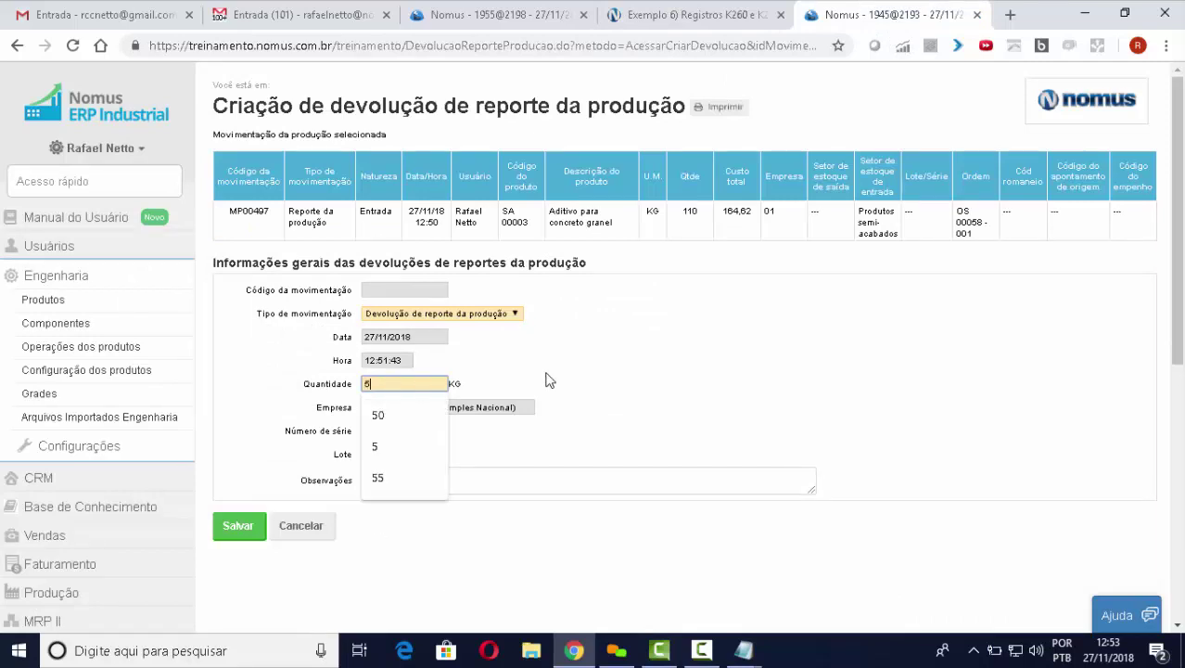
{"action": "left_click", "coordinate": [649, 375]}
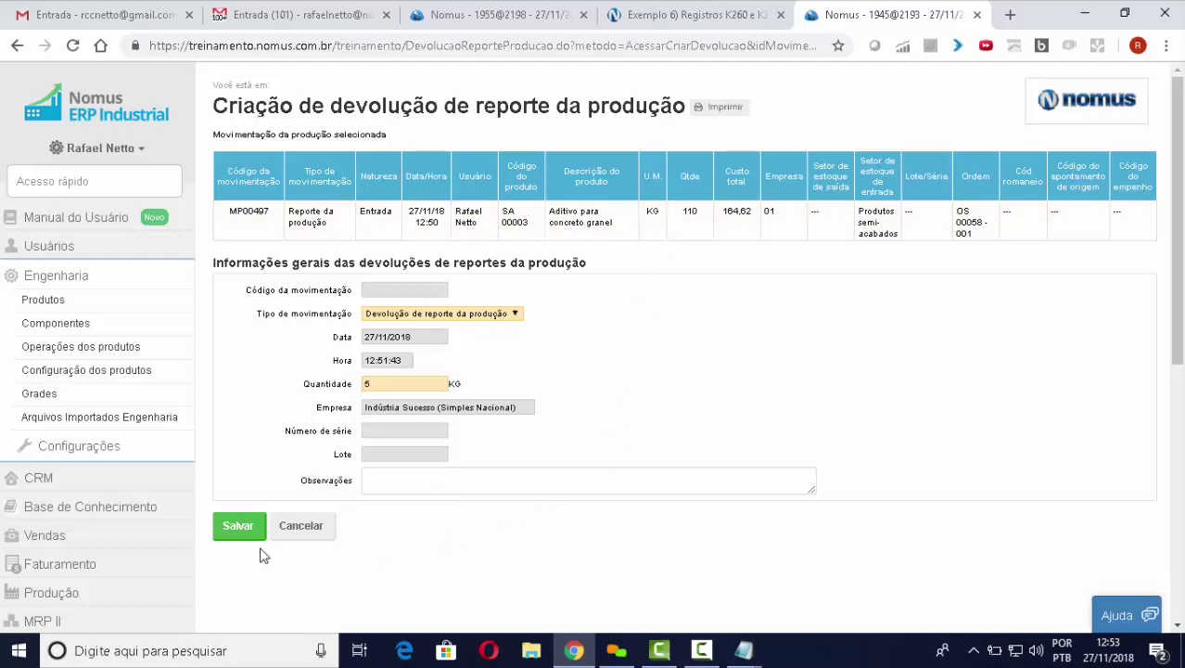
Step: Generate the return movements for the production report and save them
{"action": "left_click", "coordinate": [241, 533]}
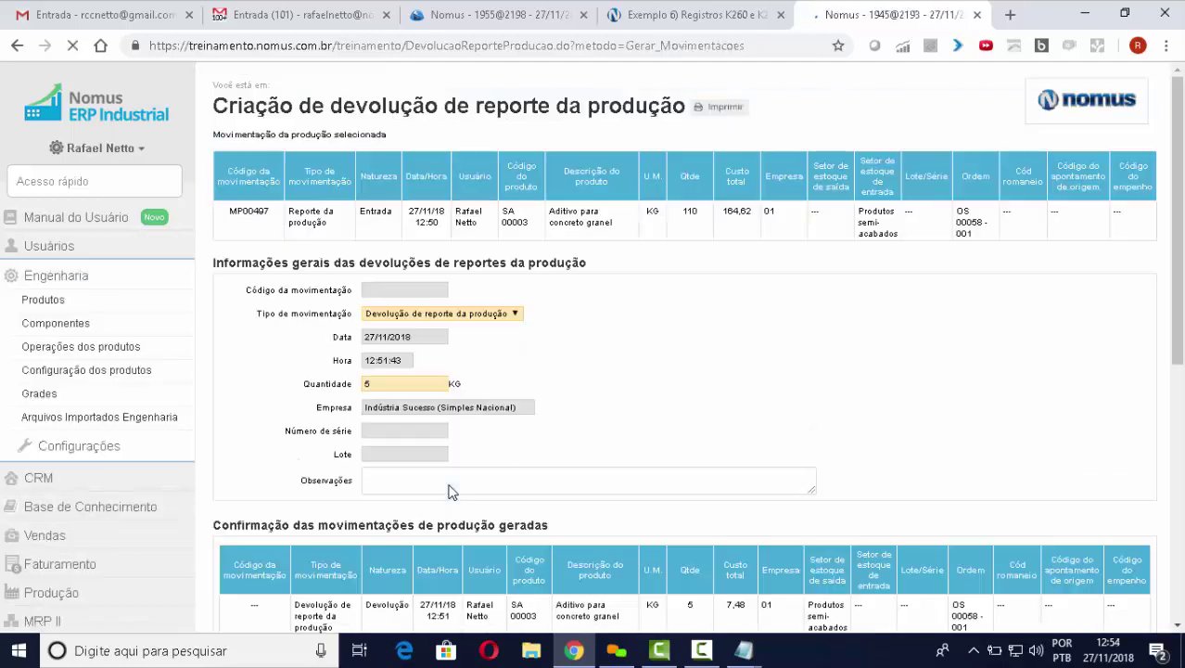
{"action": "scroll", "coordinate": [789, 424], "scroll_direction": "down", "scroll_amount": 3}
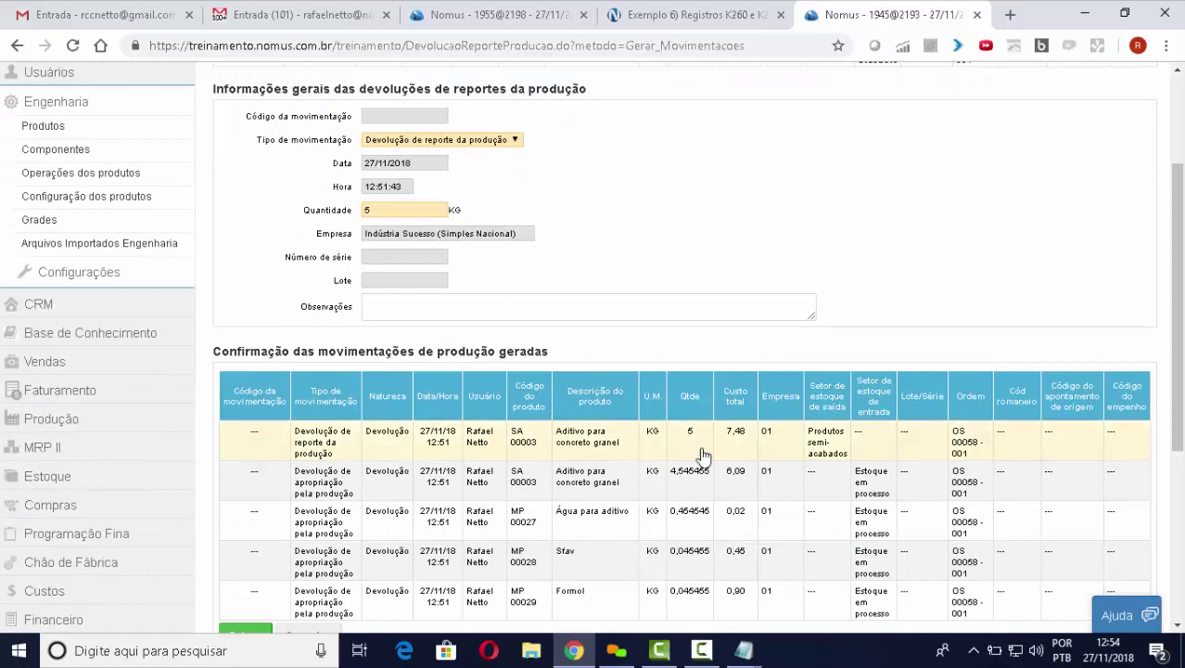
{"action": "scroll", "coordinate": [701, 454], "scroll_direction": "down", "scroll_amount": 1}
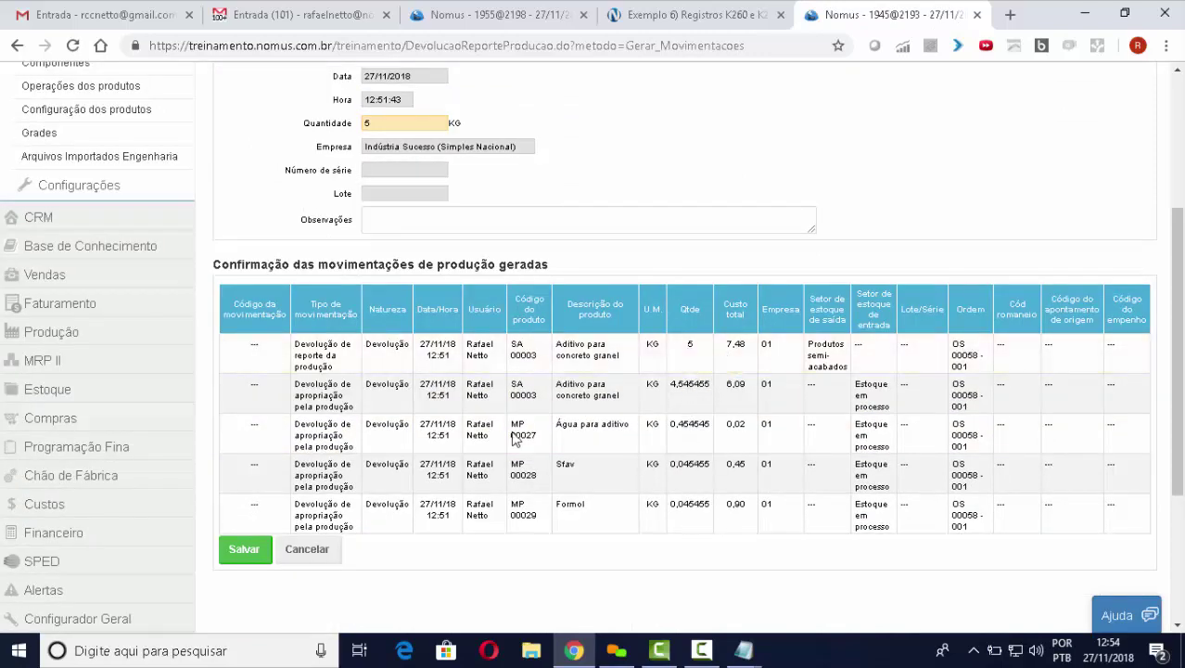
{"action": "left_click", "coordinate": [258, 556]}
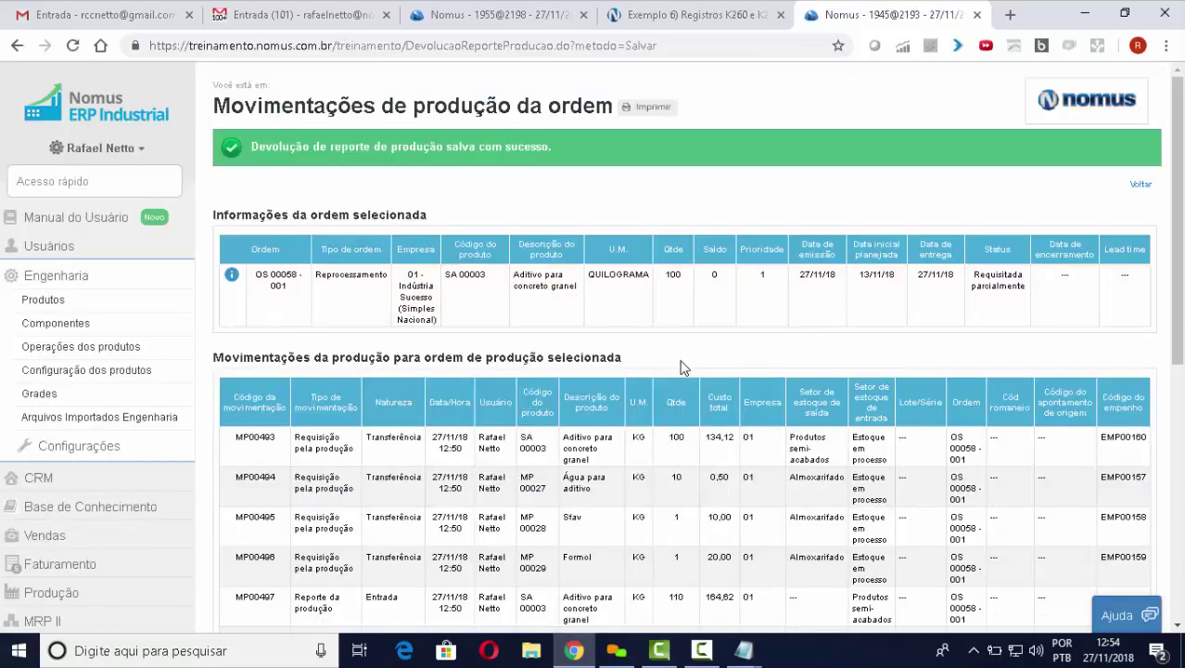
Step: Review the order's production movements and open its movement summary to check the effective reported quantity of SA 00003
{"action": "scroll", "coordinate": [714, 370], "scroll_direction": "down", "scroll_amount": 5}
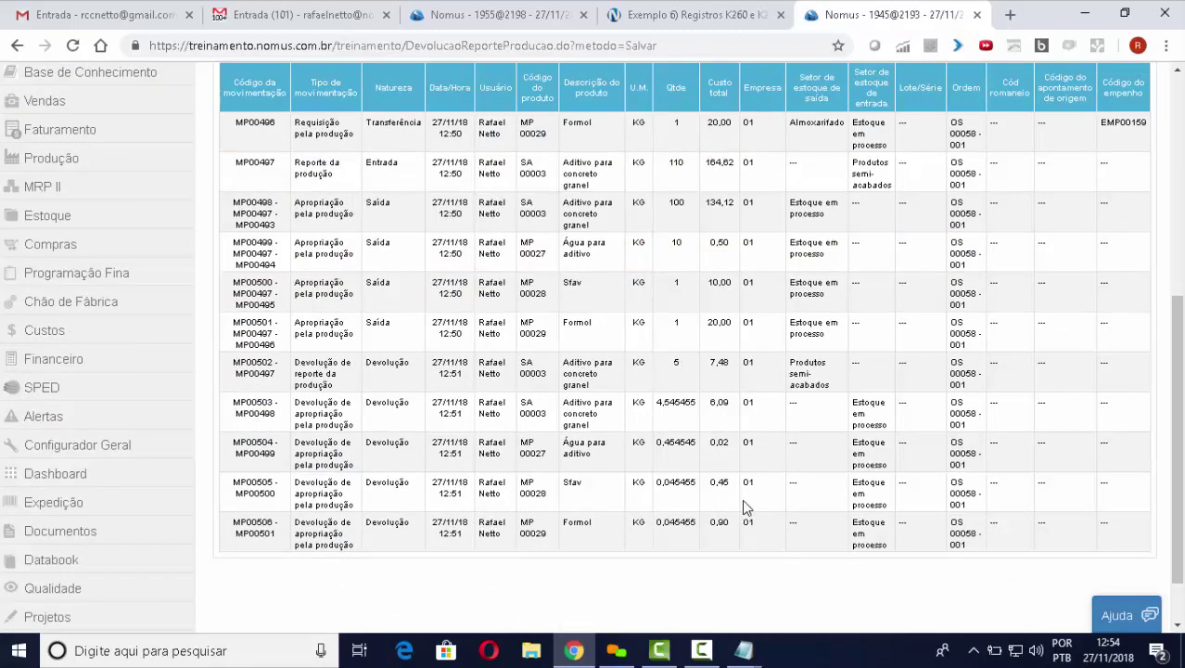
{"action": "scroll", "coordinate": [741, 505], "scroll_direction": "up", "scroll_amount": 3}
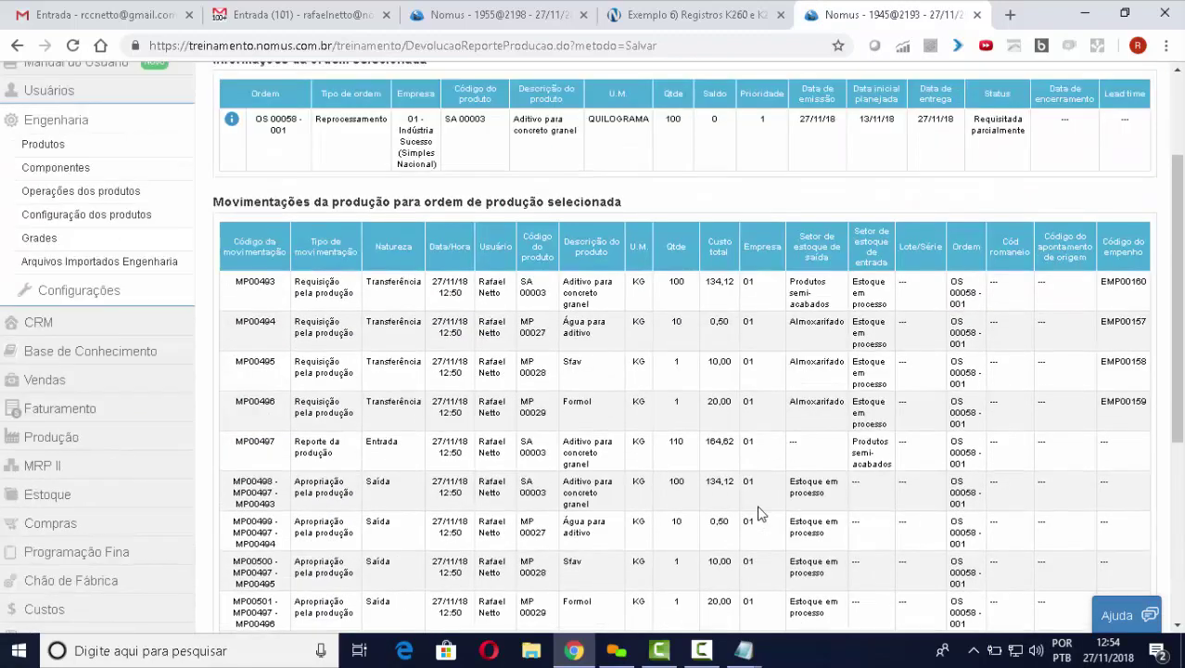
{"action": "scroll", "coordinate": [759, 513], "scroll_direction": "up", "scroll_amount": 1}
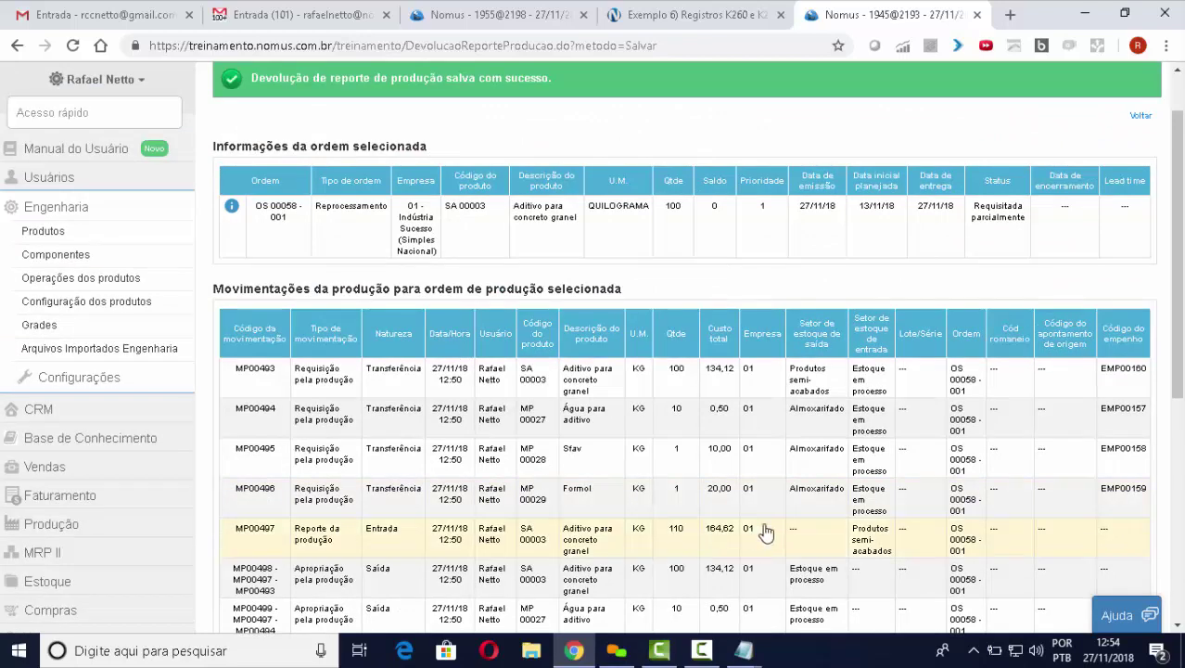
{"action": "scroll", "coordinate": [766, 532], "scroll_direction": "up", "scroll_amount": 1}
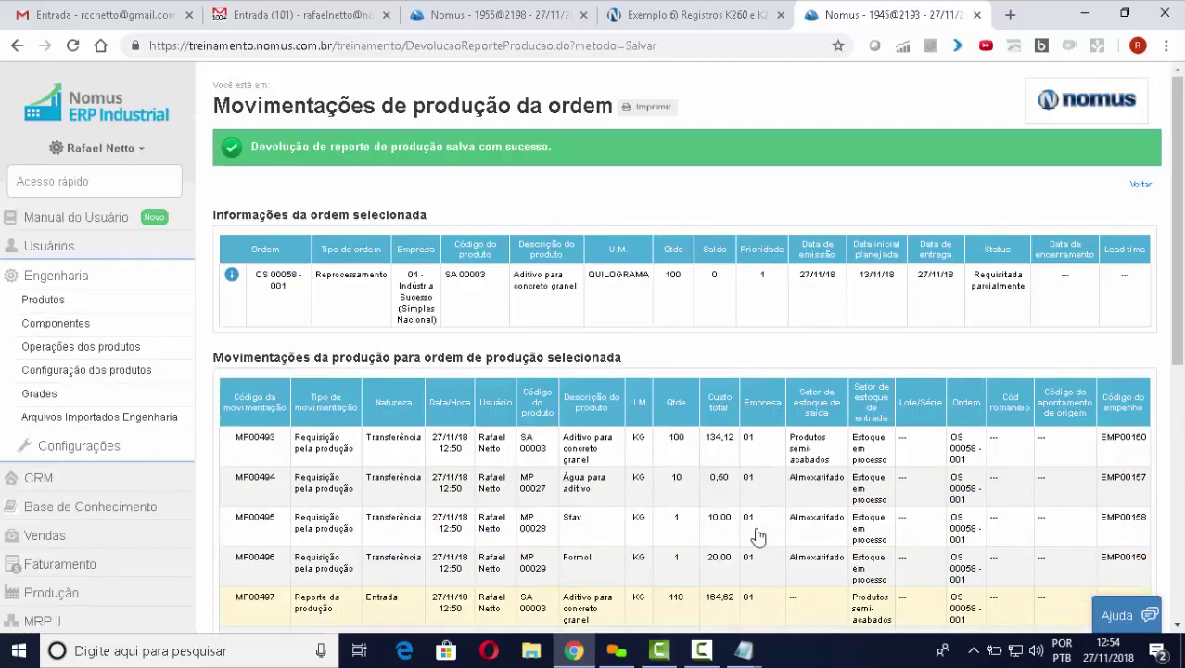
{"action": "left_click", "coordinate": [464, 290]}
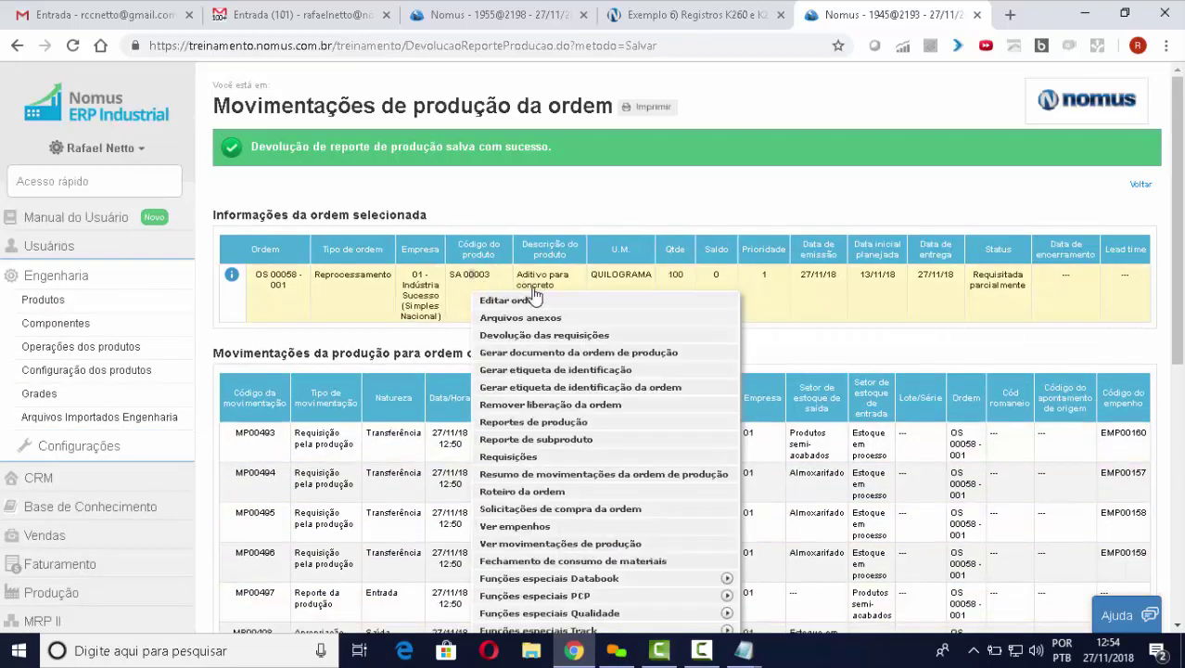
{"action": "left_click", "coordinate": [605, 479]}
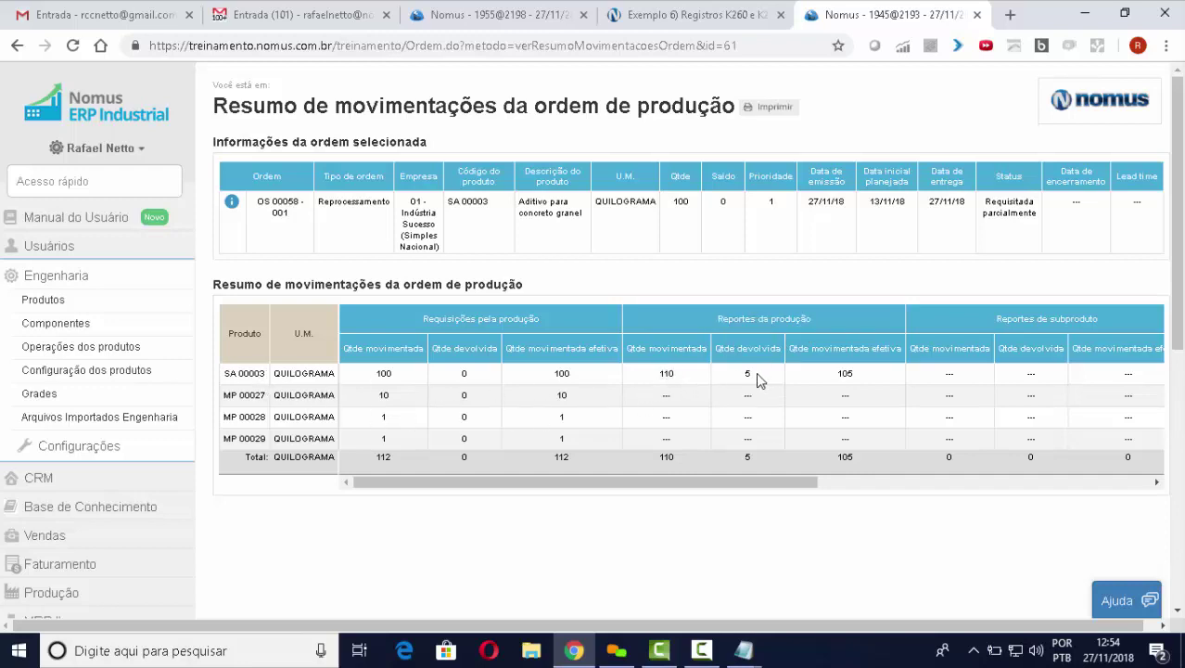
{"action": "double_click", "coordinate": [845, 372]}
Step: Find SPED through quick access and open the Sped Fiscal - Bloco K assessments
{"action": "left_click", "coordinate": [104, 182]}
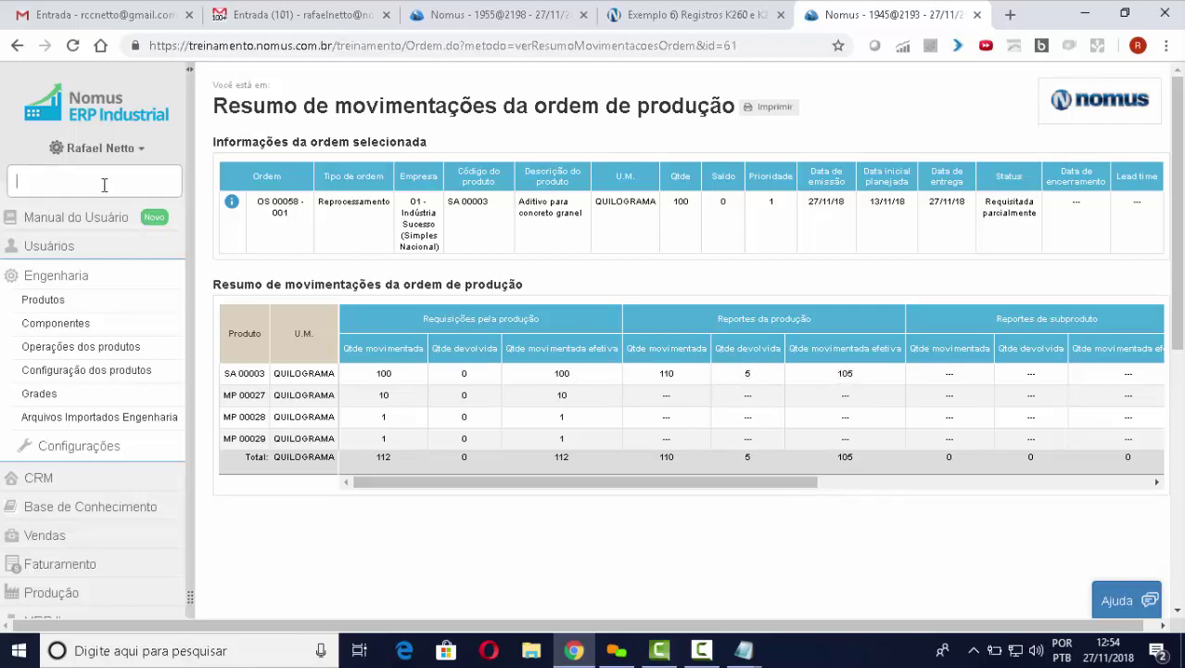
{"action": "type", "text": "SPE"}
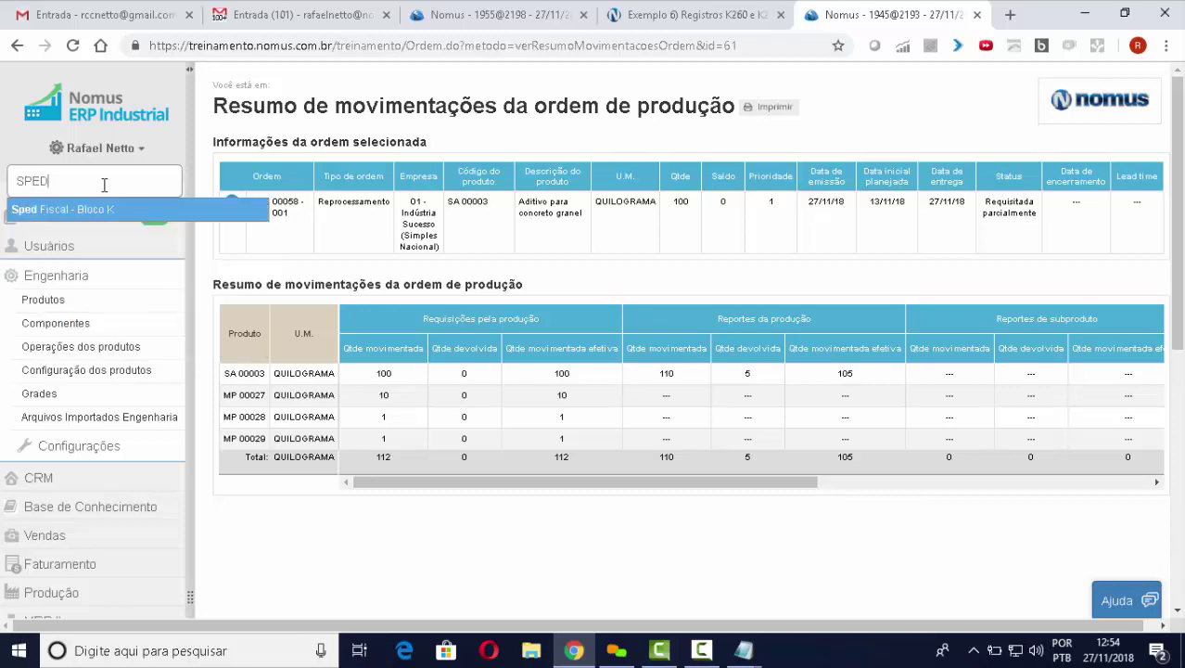
{"action": "type", "text": "D"}
{"action": "key", "text": "Return"}
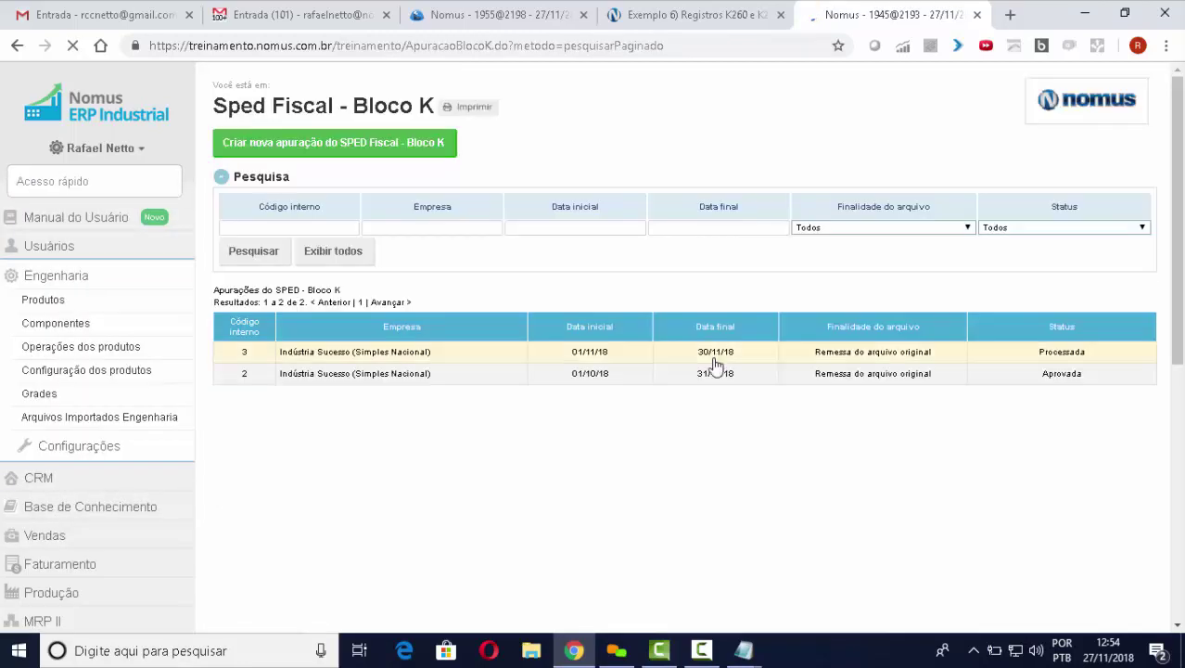
Step: Process the November 2018 Bloco K assessment of Indústria Sucesso, then download and open its SPED Fiscal Bloco K file
{"action": "left_click", "coordinate": [482, 355]}
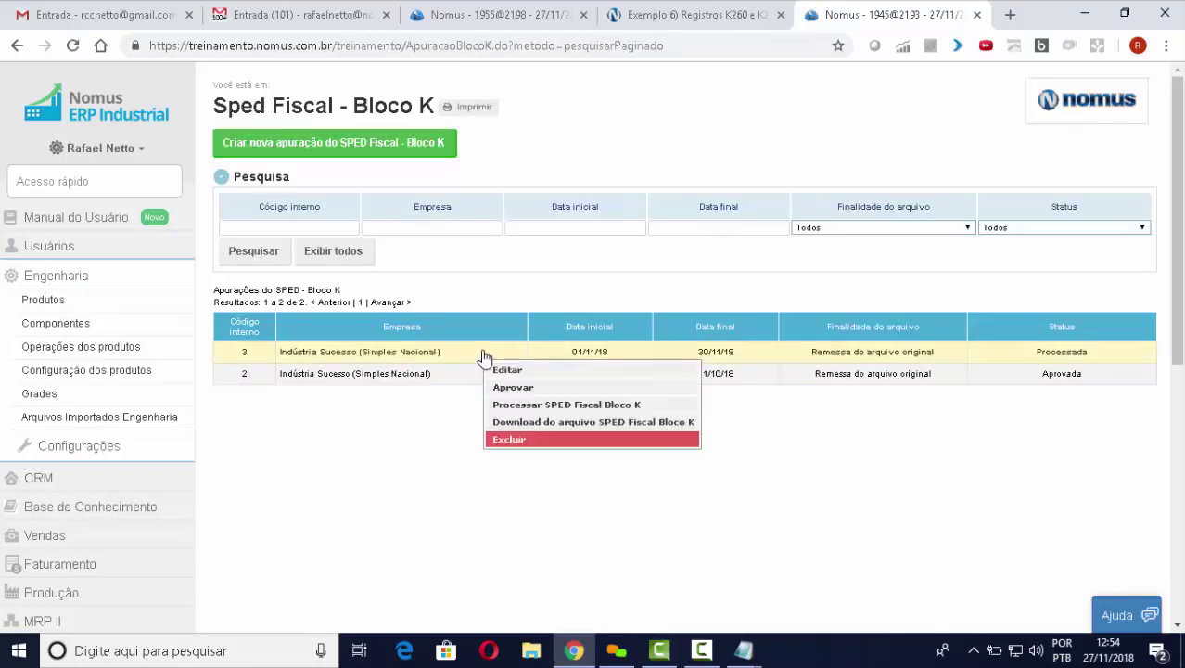
{"action": "left_click", "coordinate": [627, 409]}
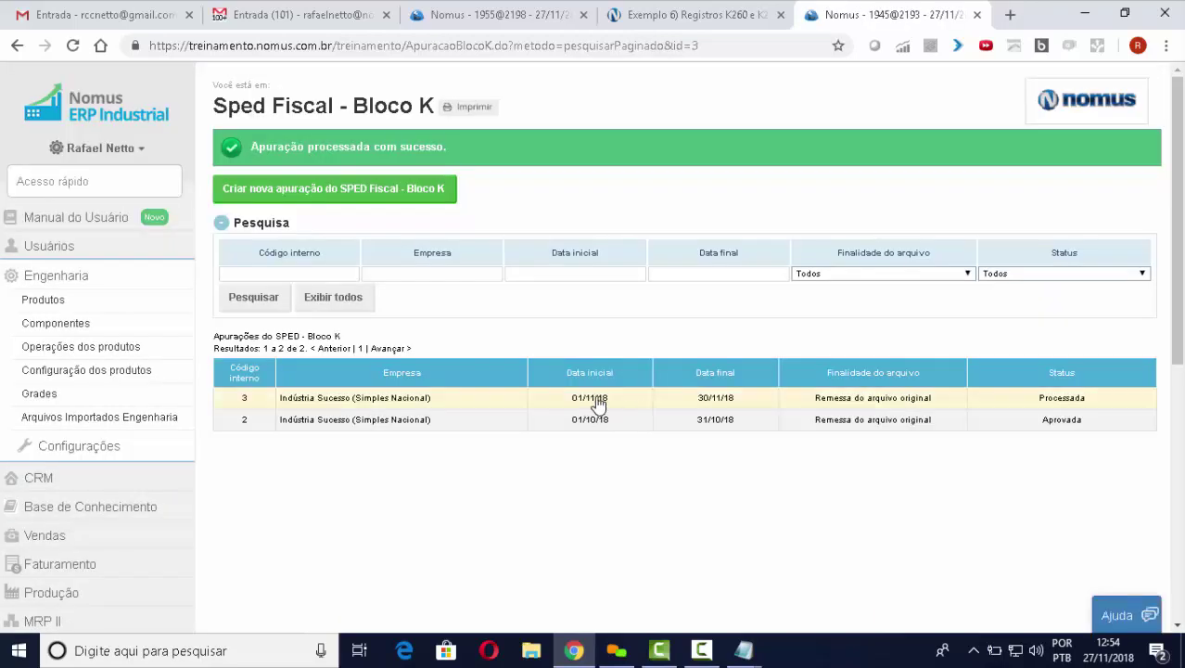
{"action": "left_click", "coordinate": [598, 405]}
{"action": "left_click", "coordinate": [734, 469]}
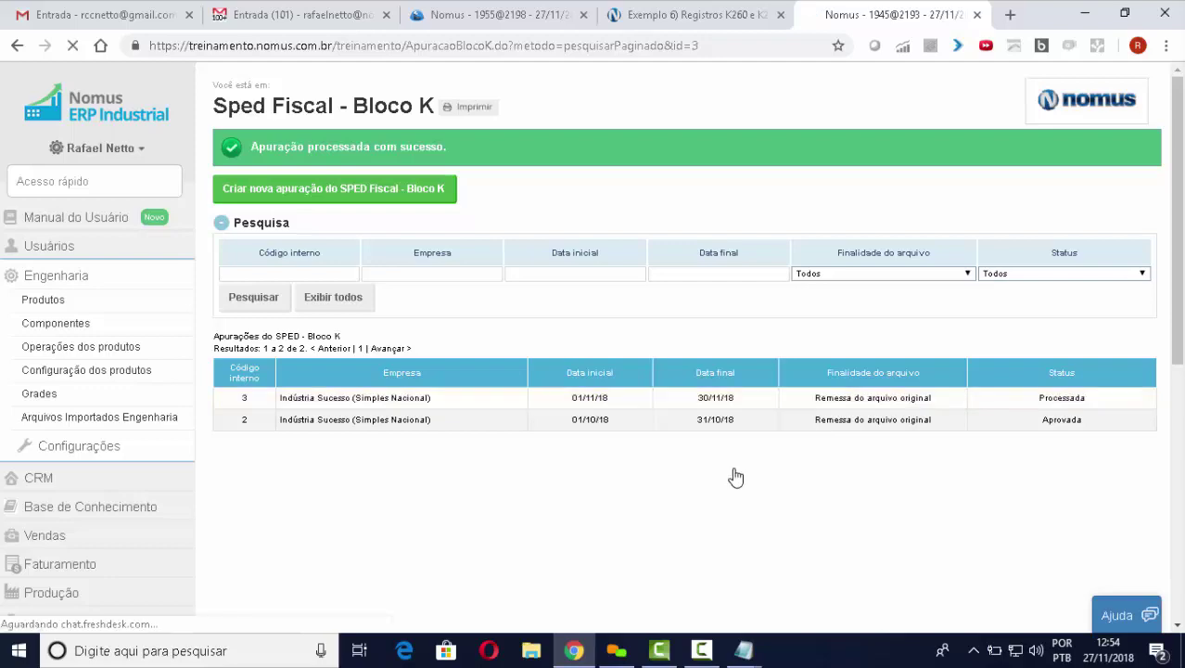
{"action": "left_click", "coordinate": [109, 623]}
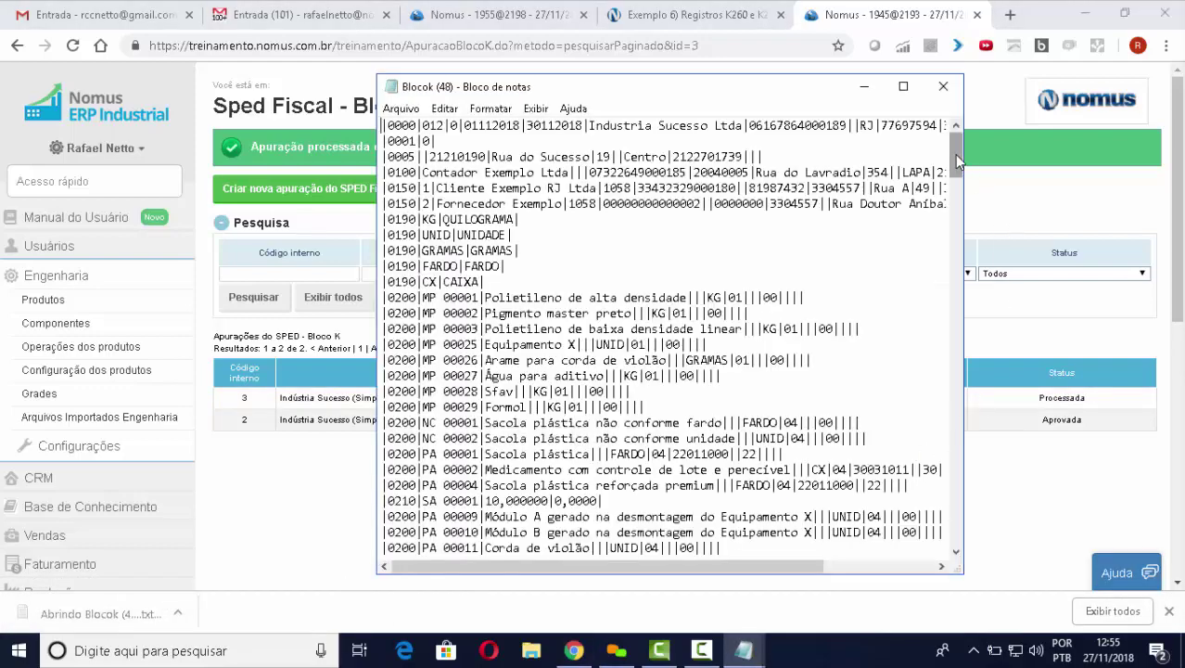
Step: Examine the last K260 record in the Bloco K file, its returned quantity of SA 00003, and the K265 records for MP 00027, MP 00028 and MP 00029
{"action": "left_click_drag", "start_coordinate": [958, 160], "coordinate": [931, 497]}
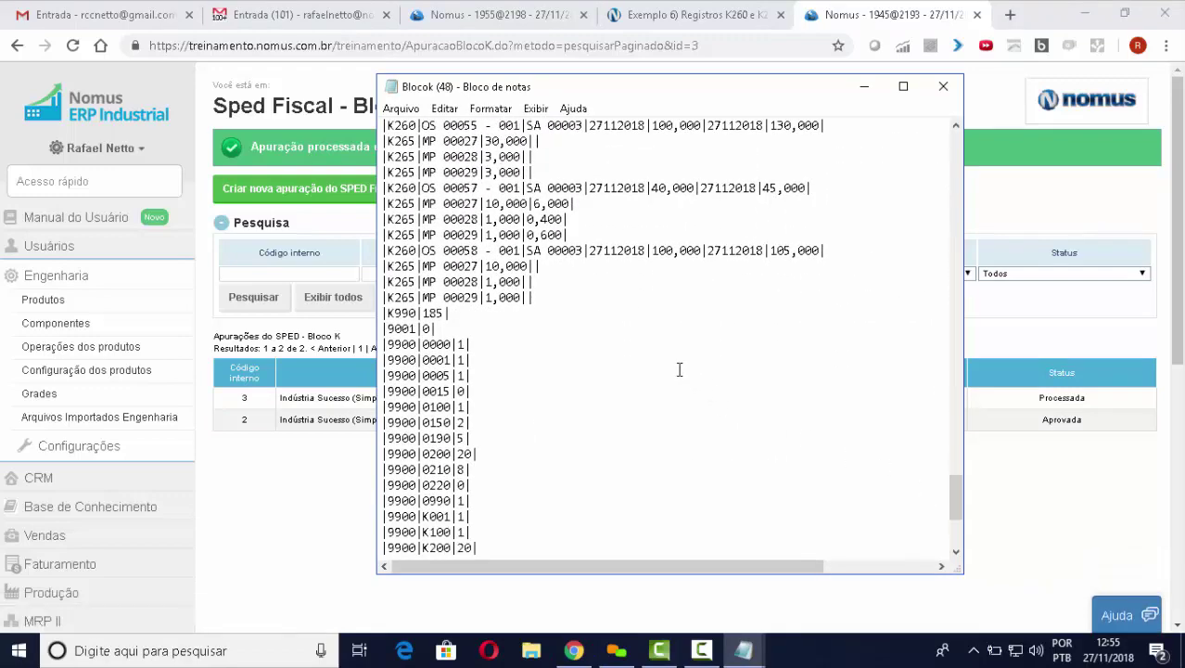
{"action": "left_click_drag", "start_coordinate": [551, 298], "coordinate": [382, 256]}
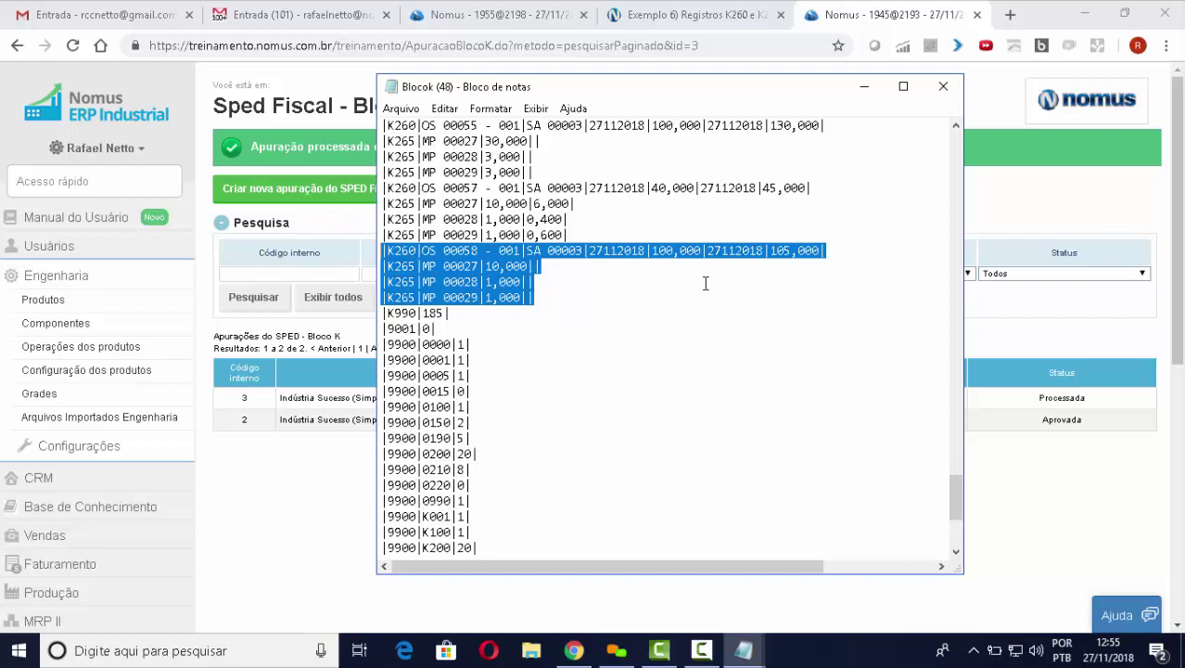
{"action": "left_click", "coordinate": [760, 254]}
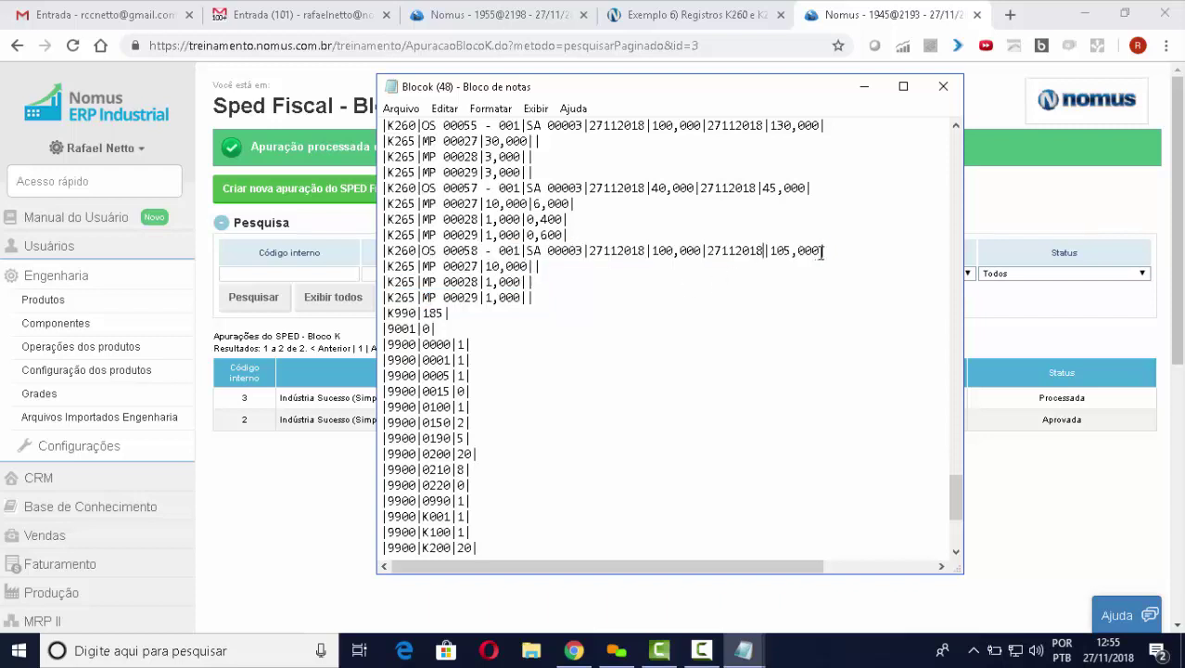
{"action": "left_click_drag", "start_coordinate": [822, 252], "coordinate": [772, 255]}
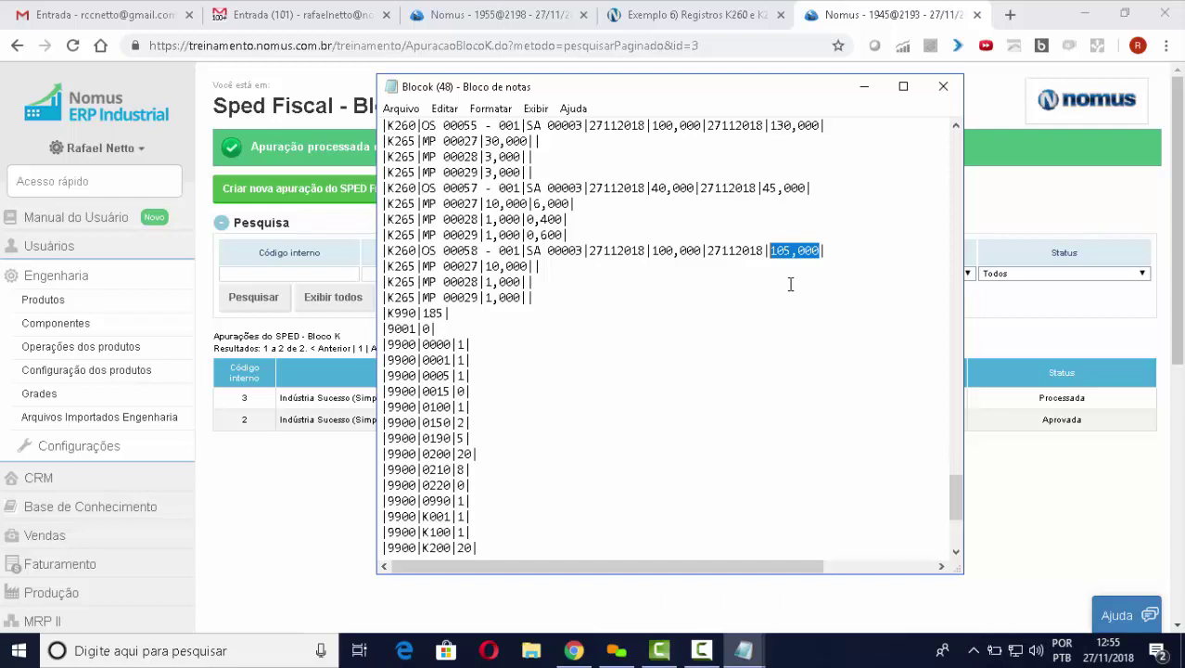
{"action": "left_click_drag", "start_coordinate": [534, 297], "coordinate": [377, 269]}
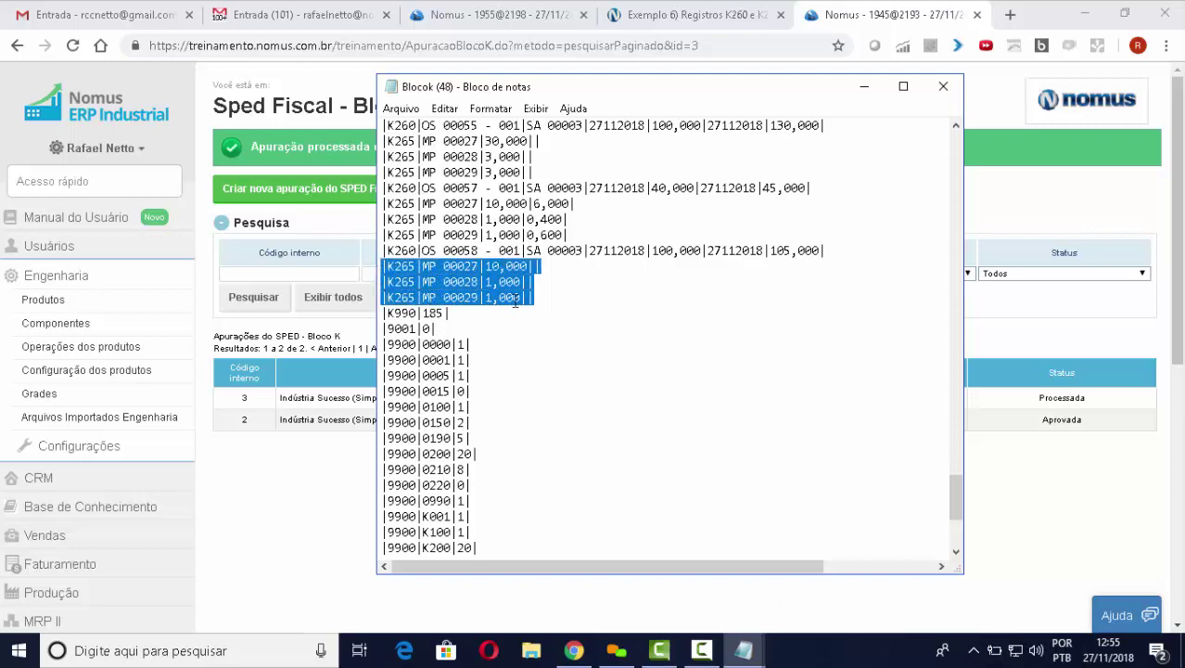
{"action": "left_click", "coordinate": [535, 296]}
{"action": "left_click_drag", "start_coordinate": [534, 296], "coordinate": [383, 269]}
{"action": "left_click", "coordinate": [550, 293]}
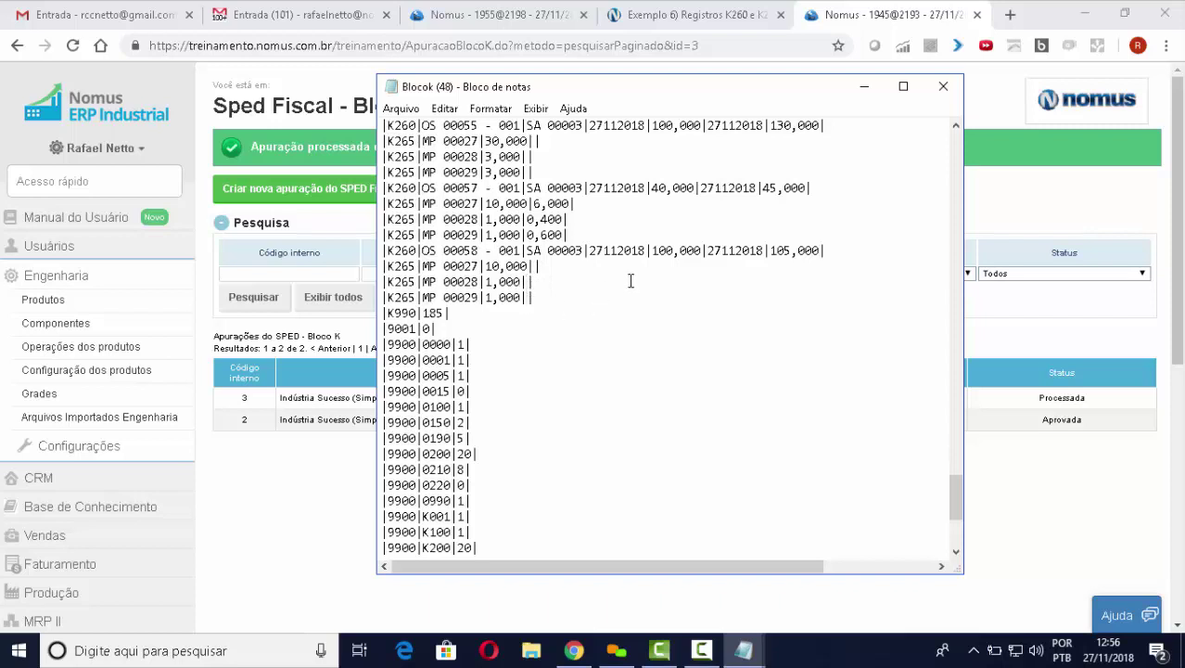
Step: Minimize the text file and review the sample K260 and K265 records in the Exemplo 6 help article
{"action": "left_click", "coordinate": [863, 90]}
{"action": "left_click", "coordinate": [716, 24]}
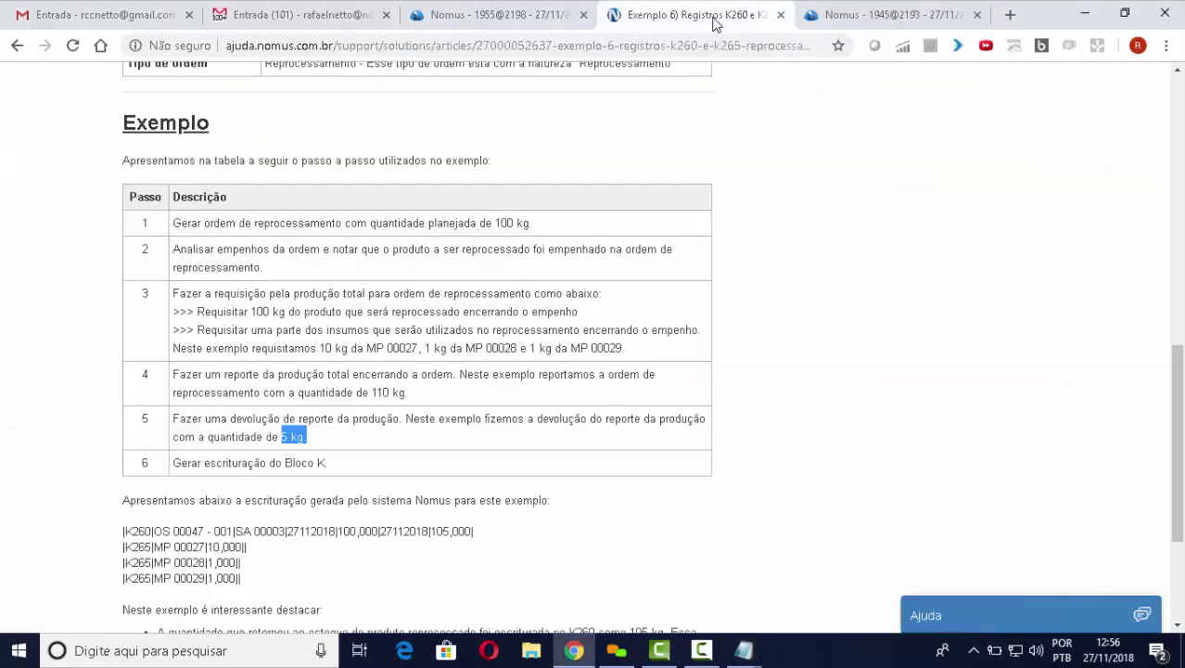
{"action": "scroll", "coordinate": [798, 269], "scroll_direction": "down", "scroll_amount": 2}
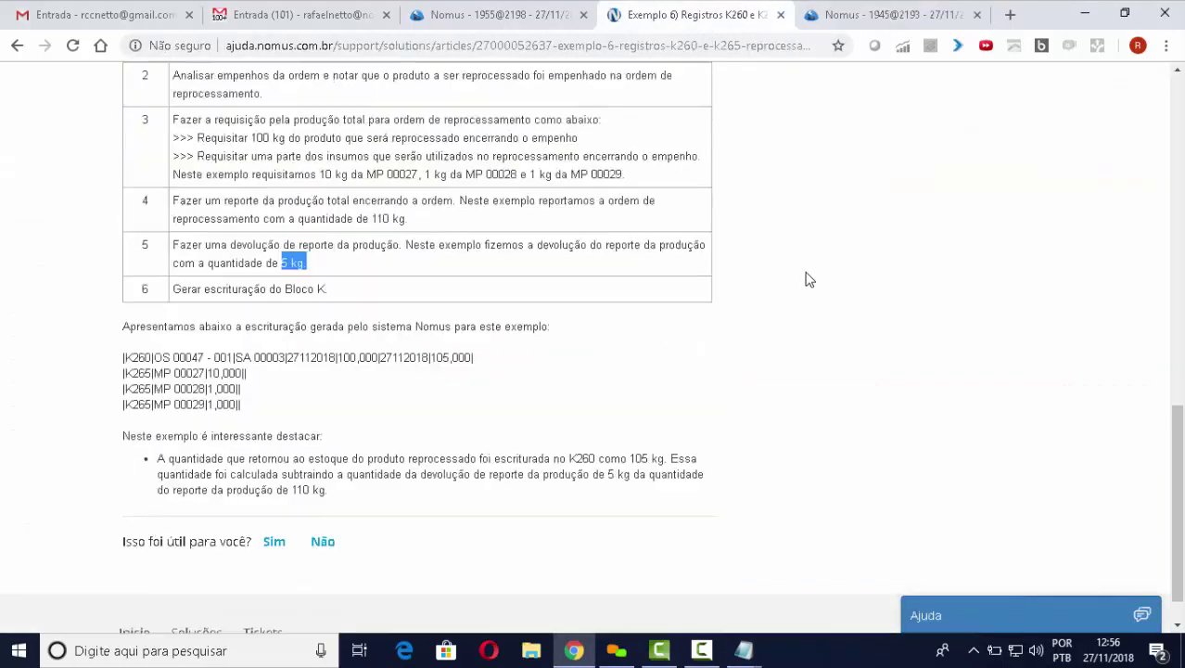
{"action": "left_click", "coordinate": [257, 410]}
{"action": "left_click_drag", "start_coordinate": [257, 410], "coordinate": [121, 357]}
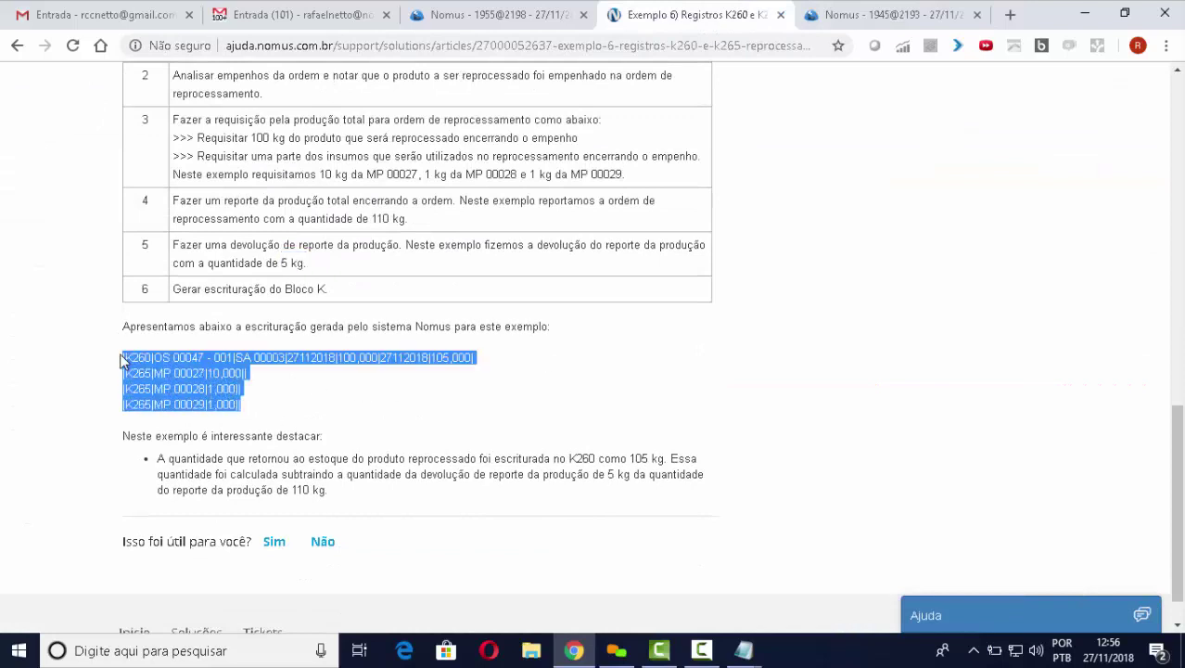
{"action": "scroll", "coordinate": [670, 324], "scroll_direction": "down", "scroll_amount": 1}
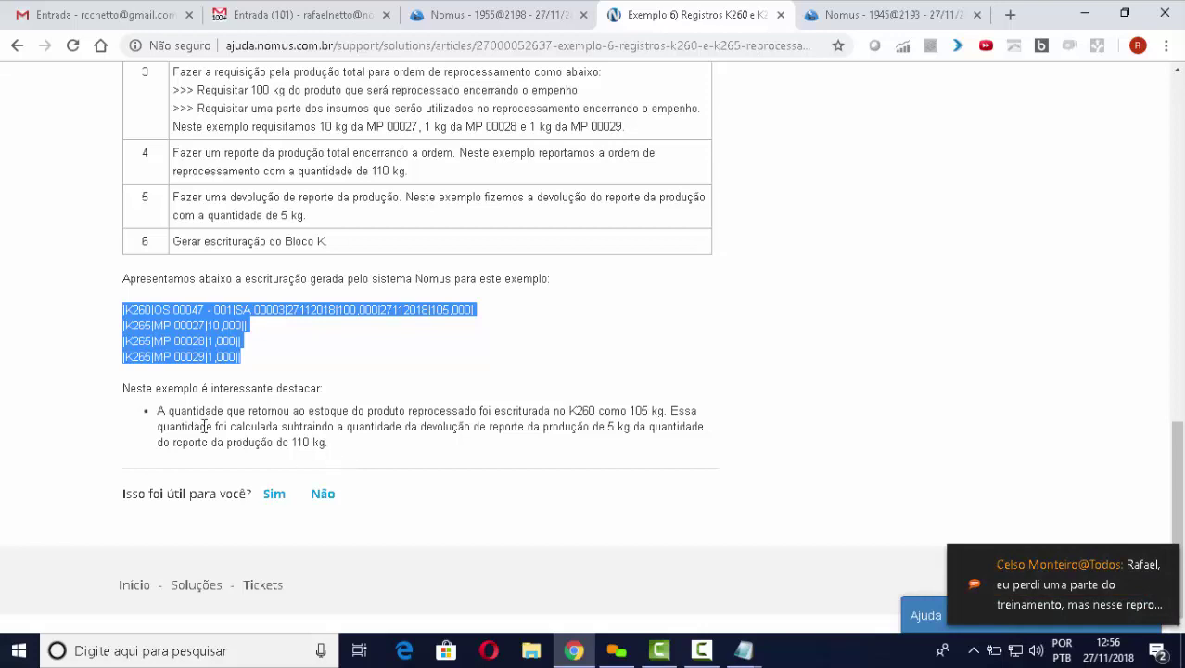
Step: Highlight the article's closing note on the K260 returned quantity and how it is calculated from the production report and its return
{"action": "left_click_drag", "start_coordinate": [159, 408], "coordinate": [669, 406]}
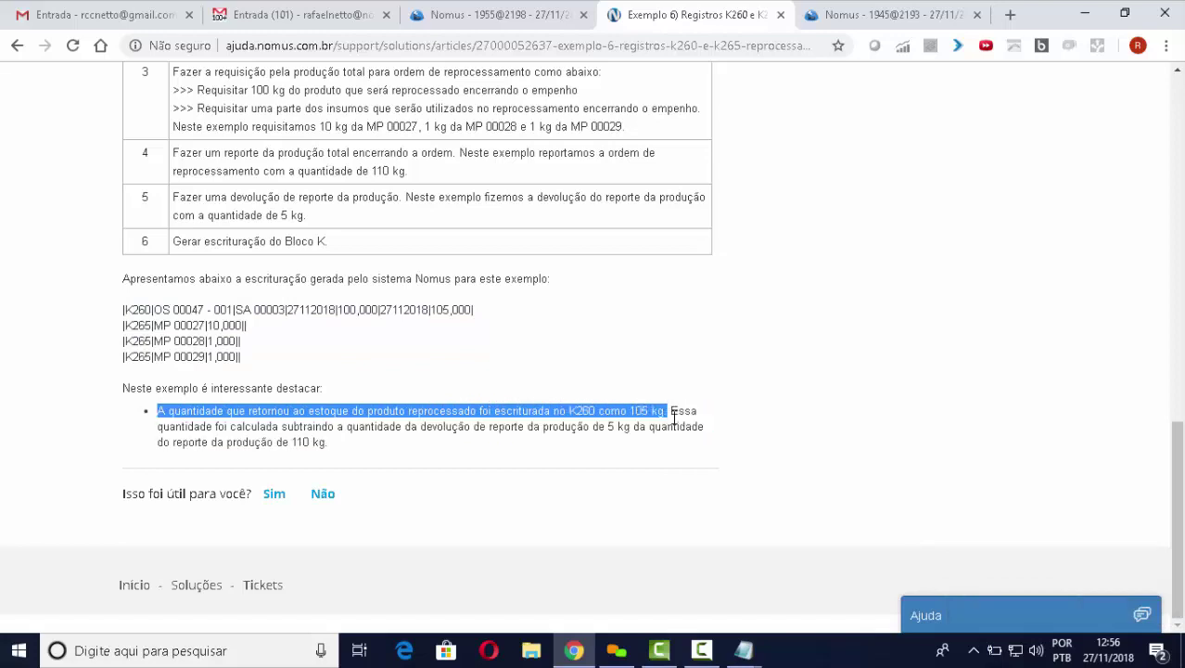
{"action": "left_click", "coordinate": [674, 417]}
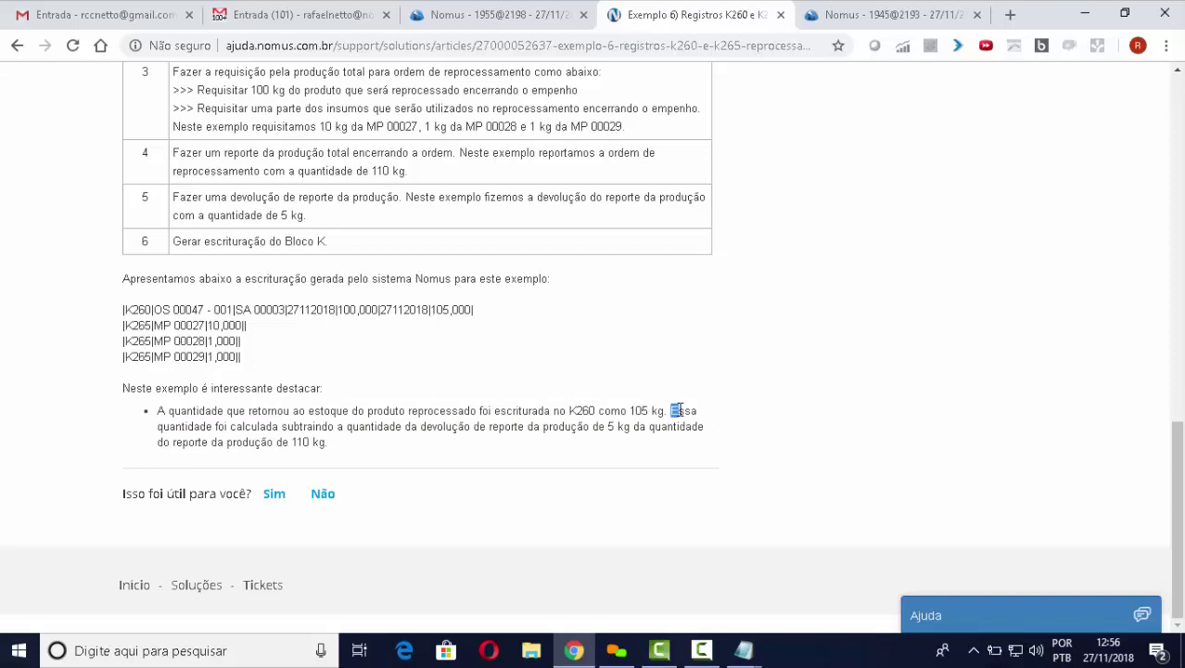
{"action": "left_click_drag", "start_coordinate": [688, 410], "coordinate": [559, 454]}
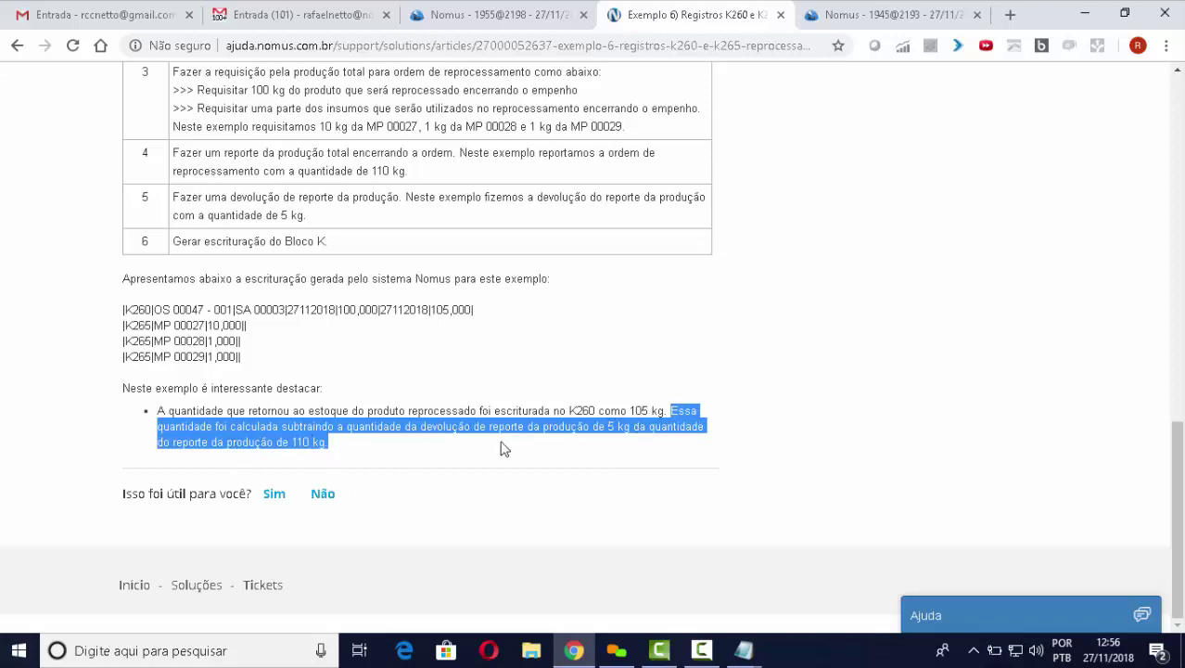
{"action": "left_click", "coordinate": [603, 392]}
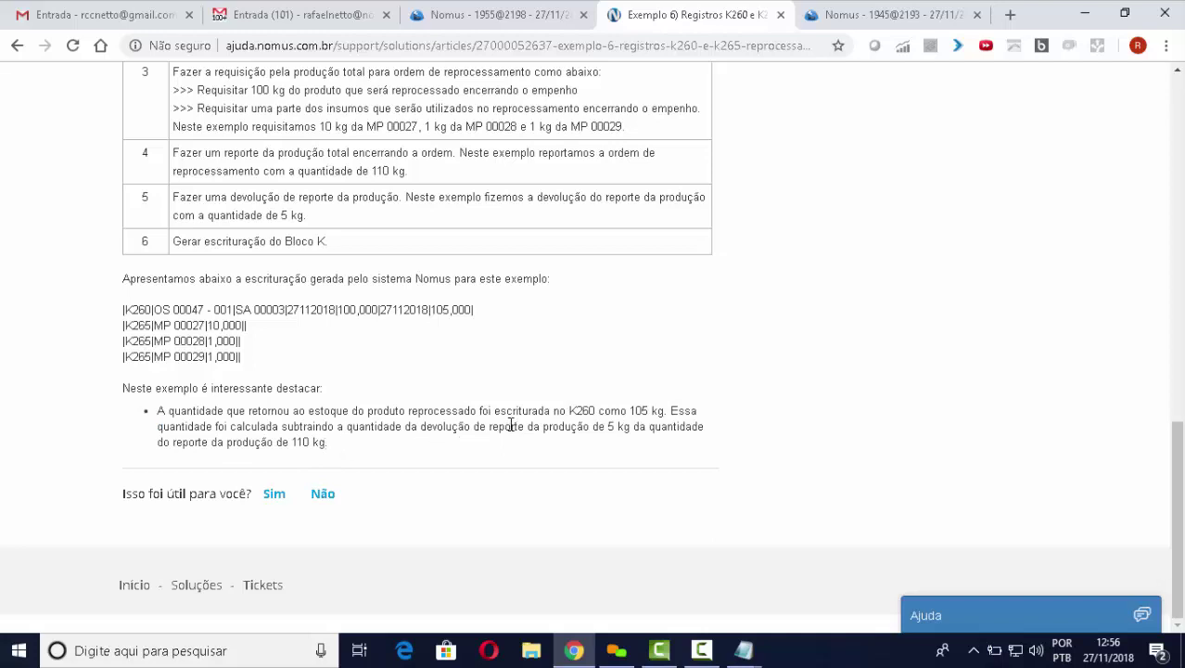
Step: Switch to join.me, open the webinar chat and read the textile question about reprocessing that results in a different product
{"action": "left_click", "coordinate": [616, 650]}
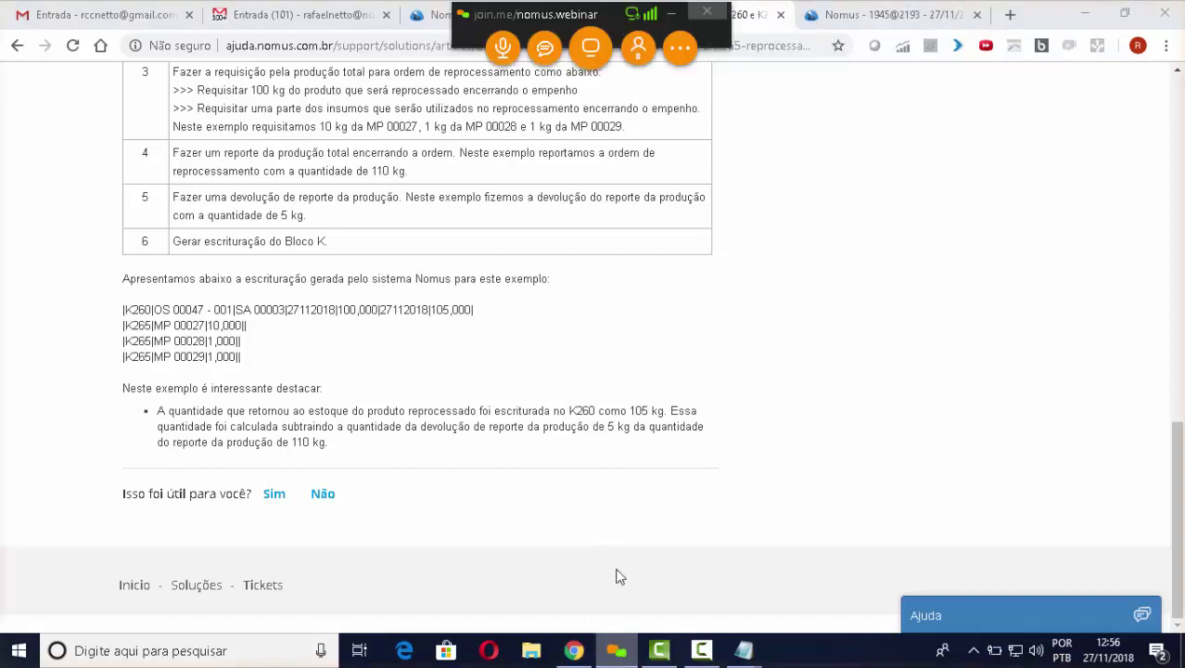
{"action": "left_click", "coordinate": [548, 49]}
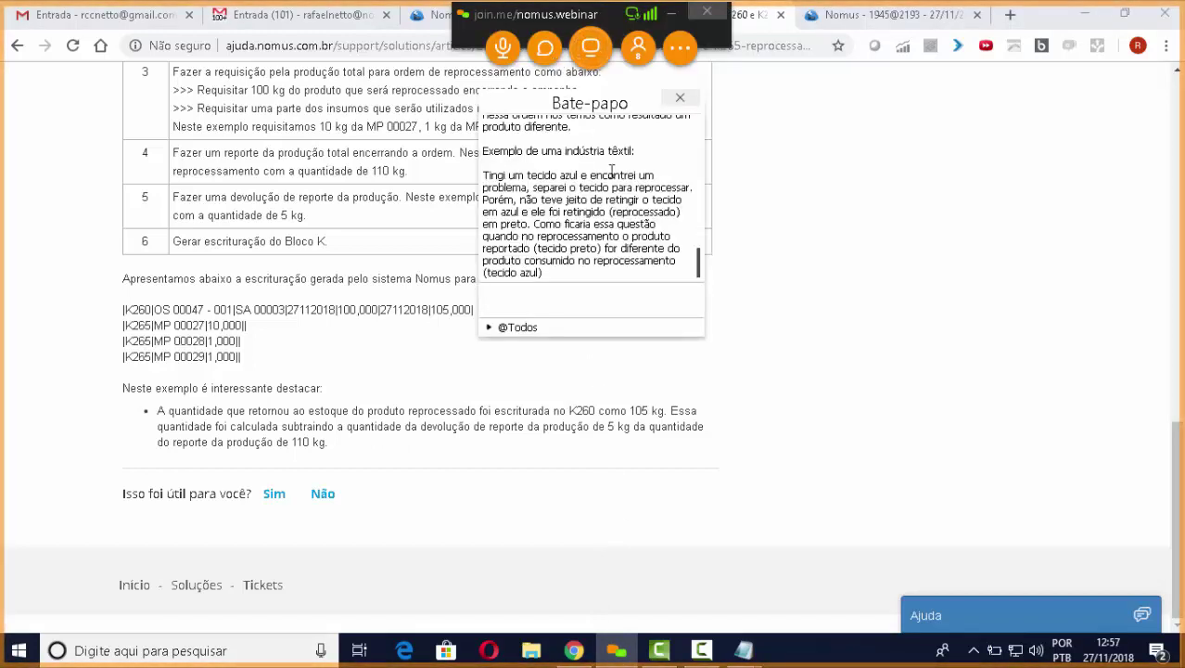
{"action": "scroll", "coordinate": [634, 201], "scroll_direction": "up", "scroll_amount": 2}
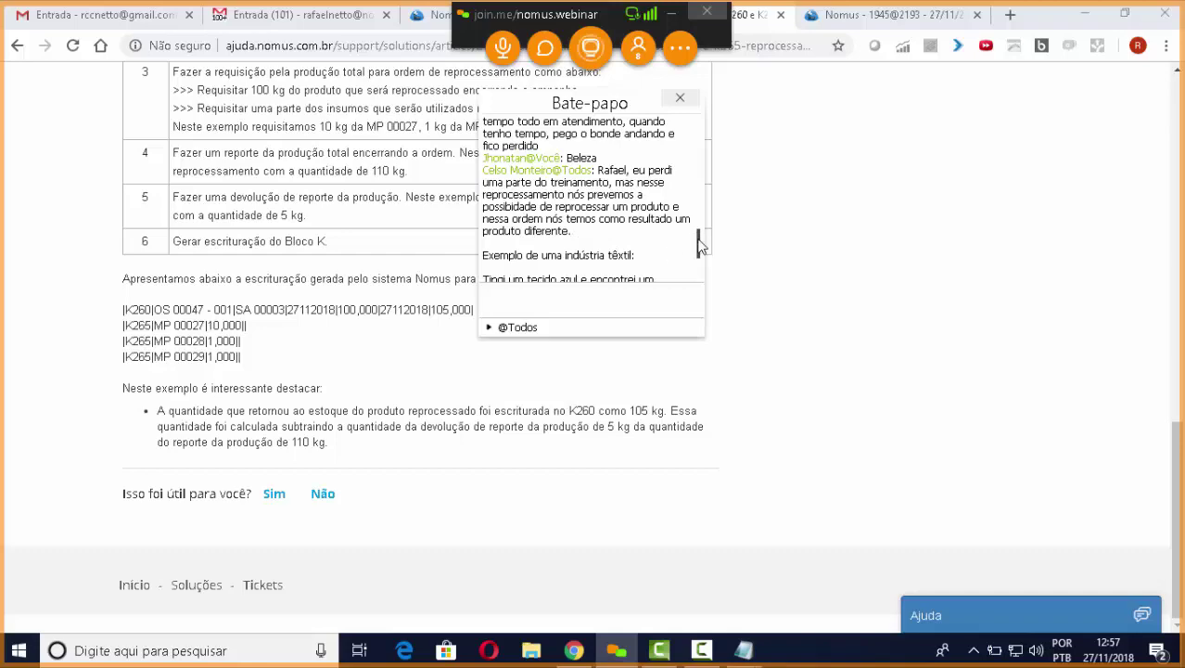
{"action": "mouse_move", "coordinate": [697, 243]}
{"action": "left_mouse_down"}
{"action": "mouse_move", "coordinate": [692, 271]}
{"action": "mouse_move", "coordinate": [698, 232]}
{"action": "left_mouse_up"}
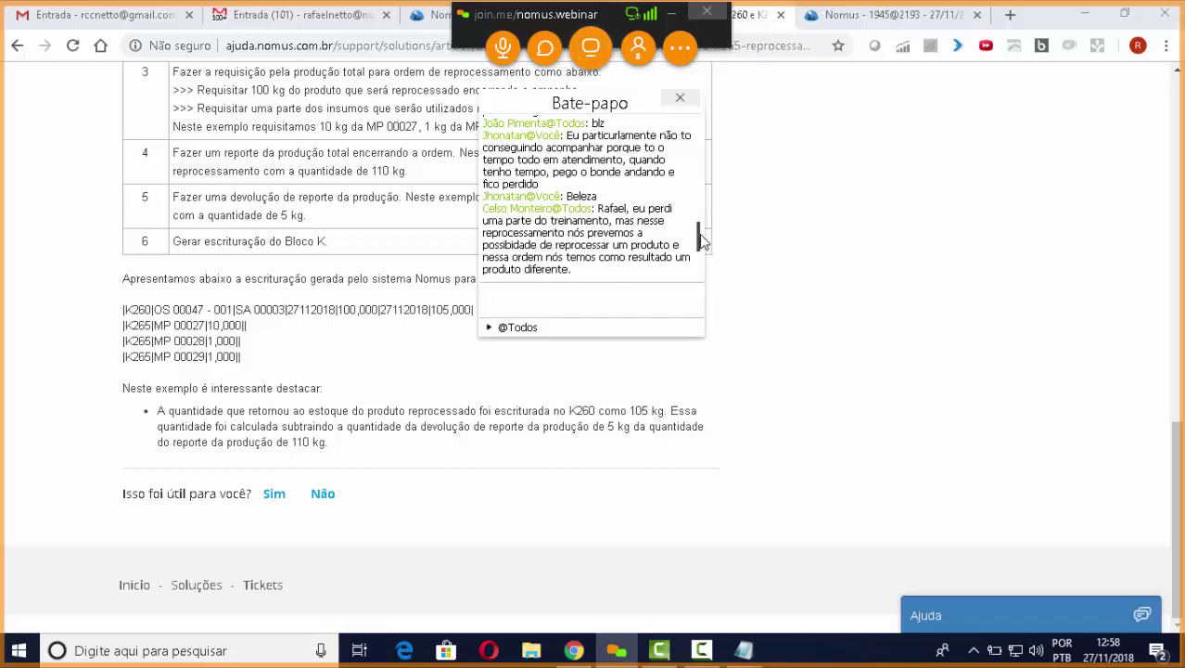
{"action": "left_click_drag", "start_coordinate": [702, 241], "coordinate": [702, 270]}
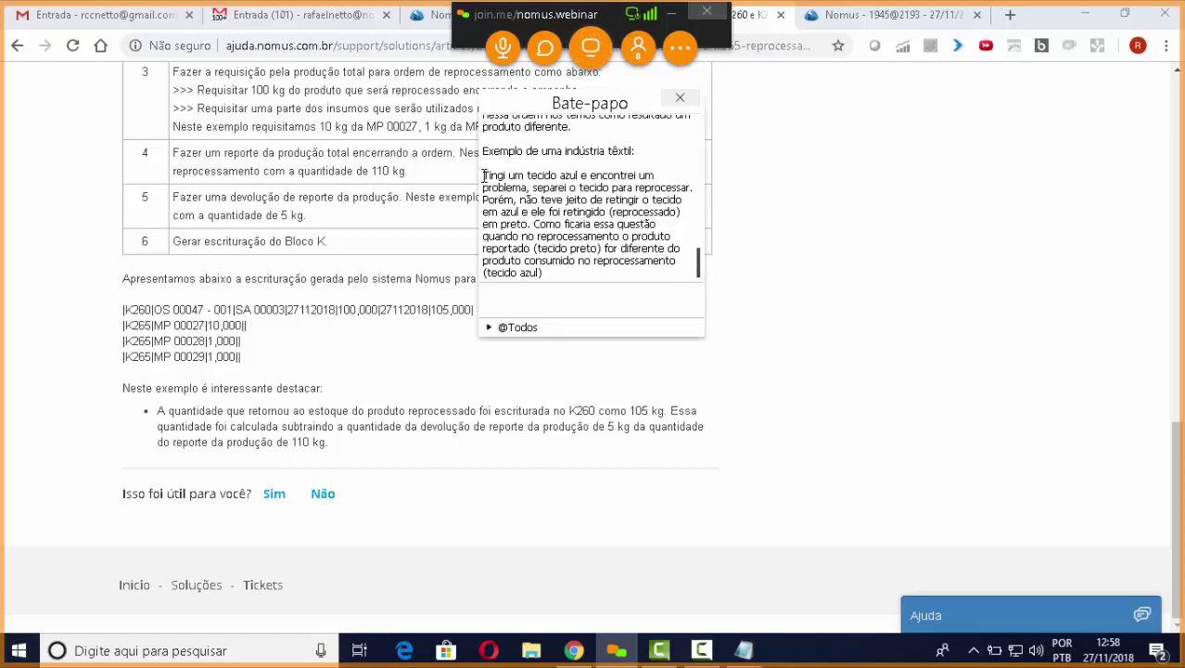
{"action": "left_click_drag", "start_coordinate": [484, 176], "coordinate": [695, 188]}
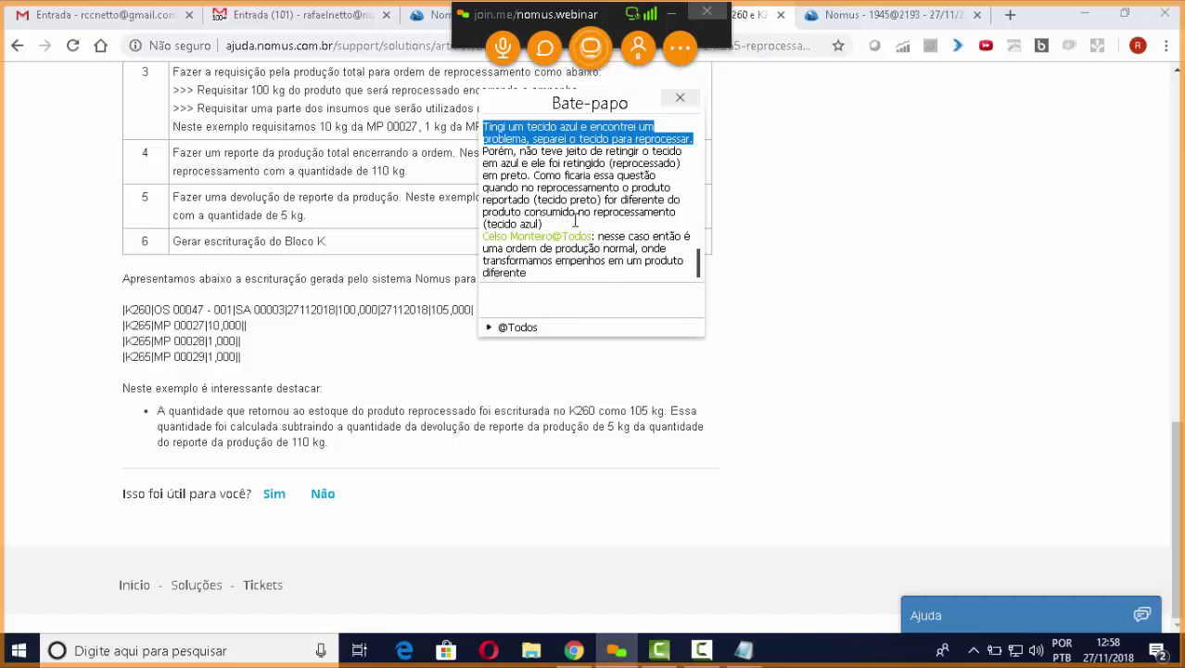
{"action": "left_click_drag", "start_coordinate": [550, 225], "coordinate": [475, 127]}
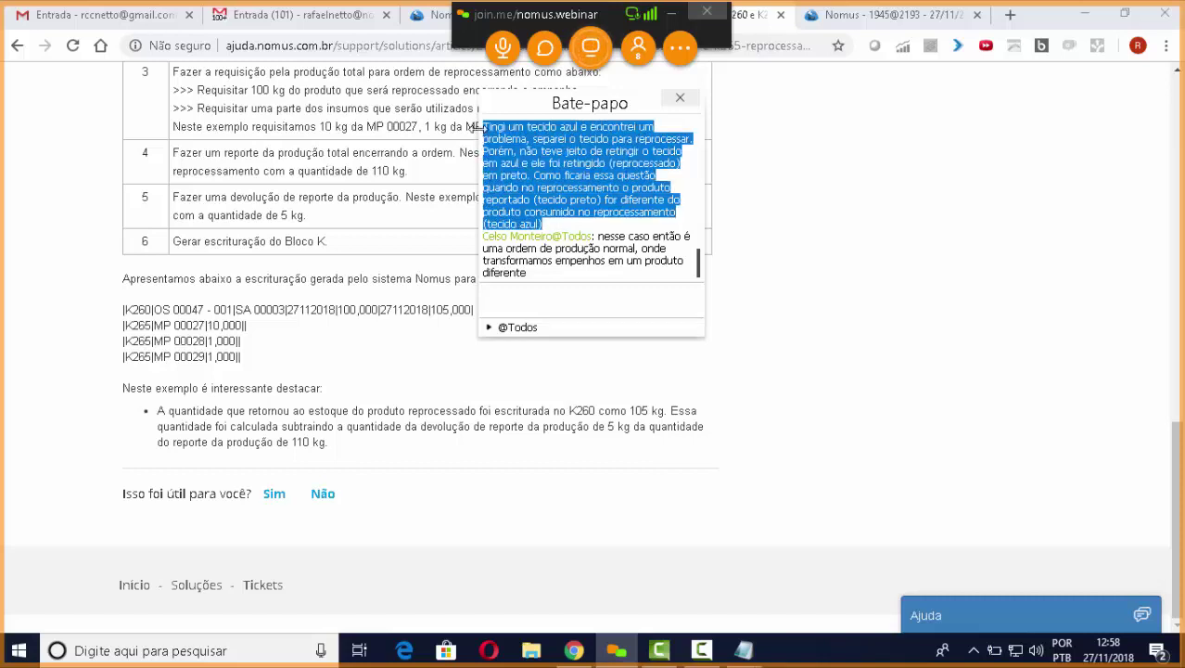
{"action": "left_click", "coordinate": [577, 195]}
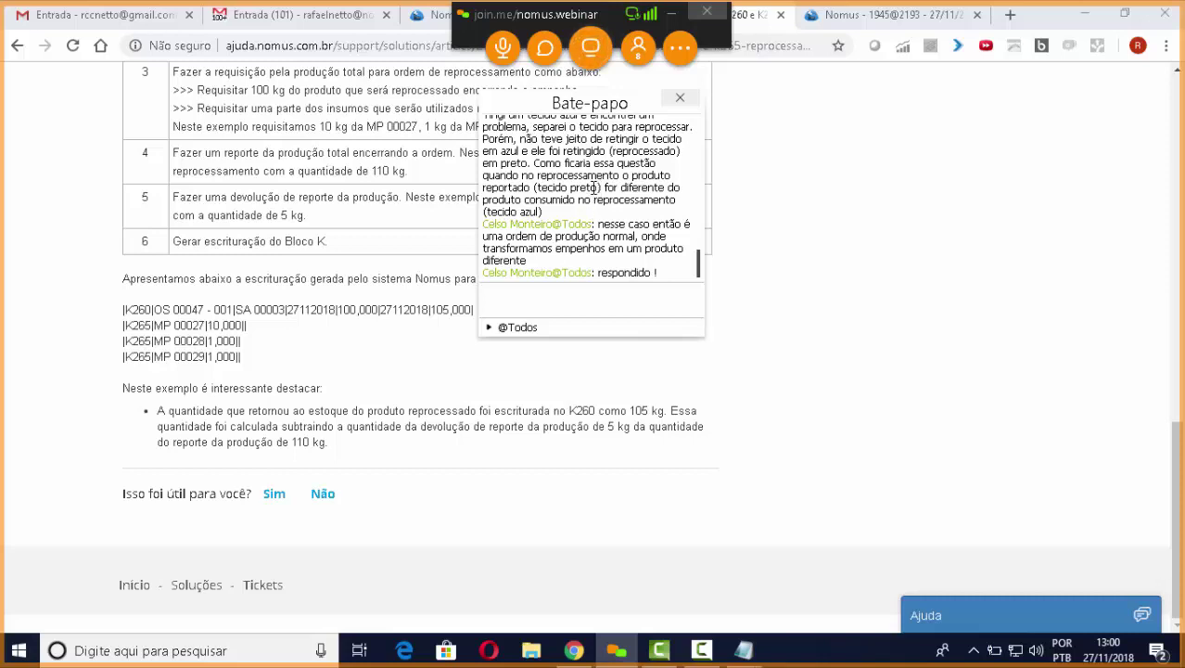
Step: Highlight "tecido preto" and "tecido azul" in the chat question, and the follow-up message about using an alternative component
{"action": "left_click_drag", "start_coordinate": [599, 187], "coordinate": [540, 188]}
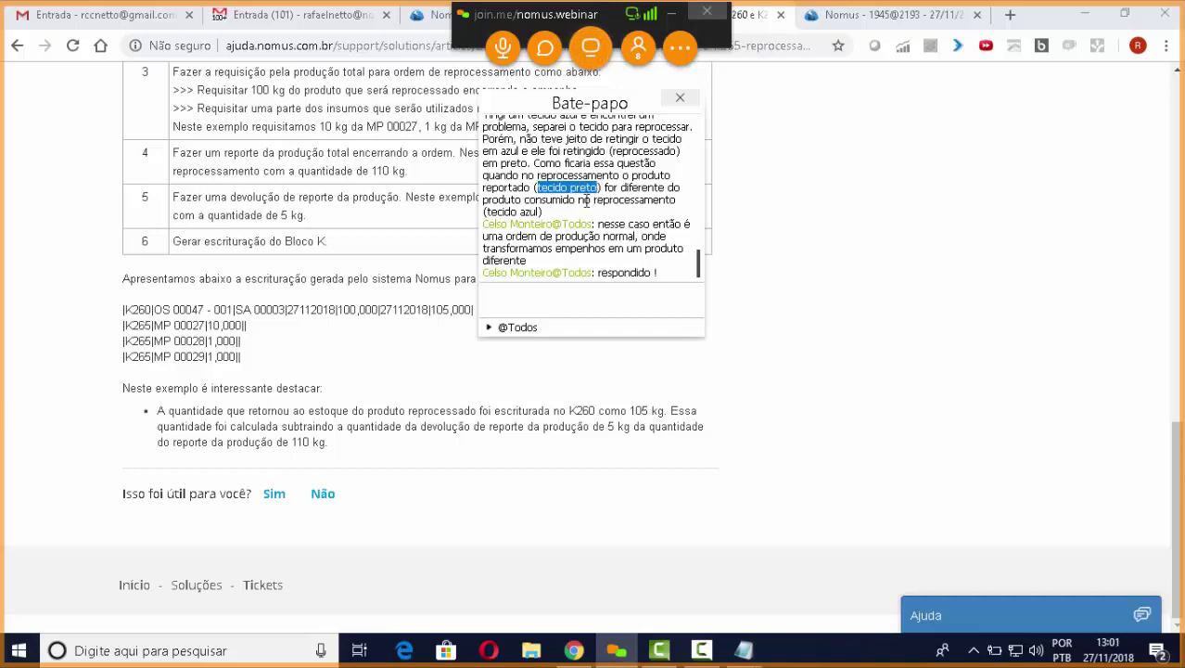
{"action": "left_click_drag", "start_coordinate": [543, 211], "coordinate": [485, 212]}
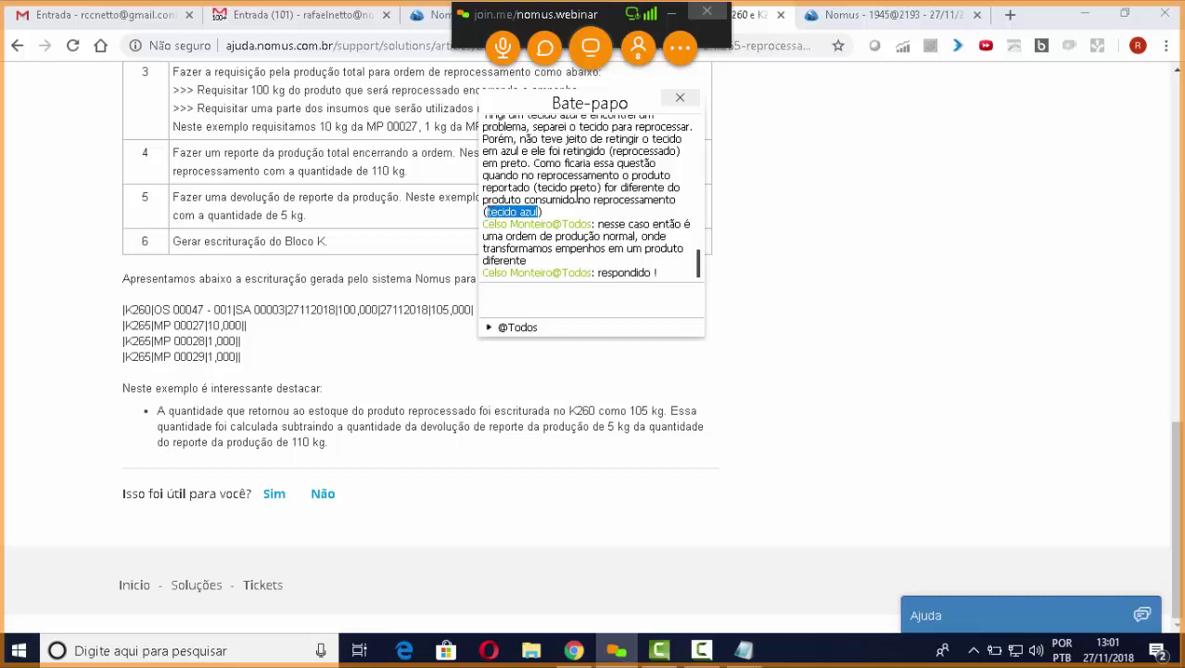
{"action": "left_click", "coordinate": [598, 188]}
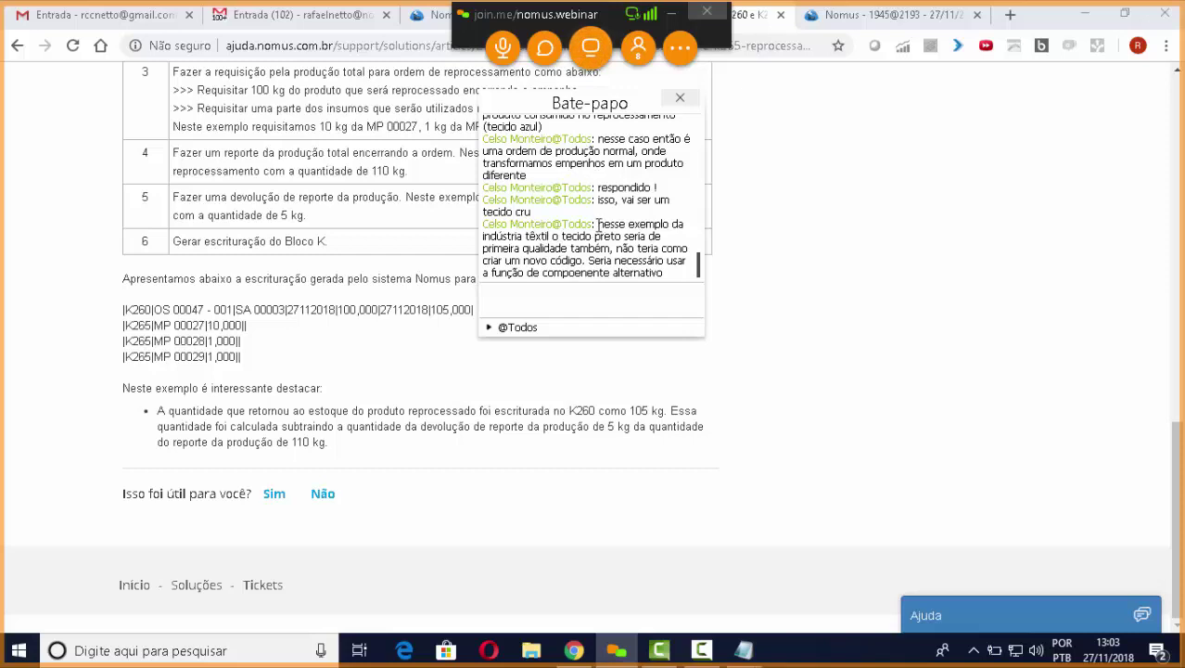
{"action": "left_click_drag", "start_coordinate": [597, 224], "coordinate": [673, 277]}
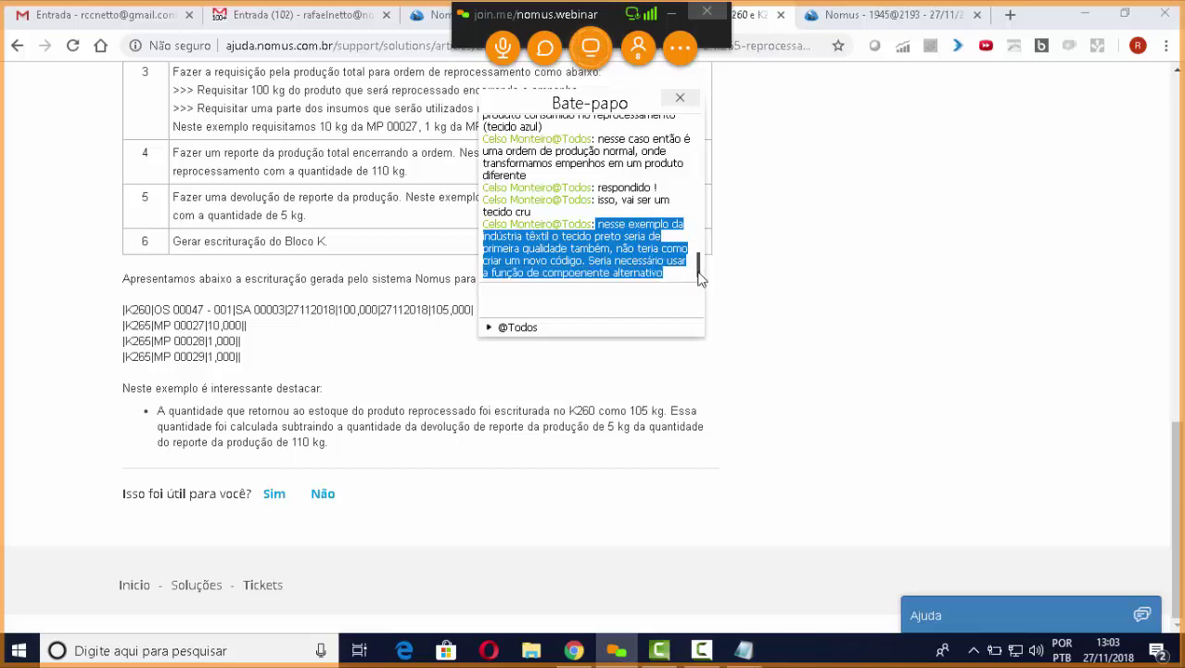